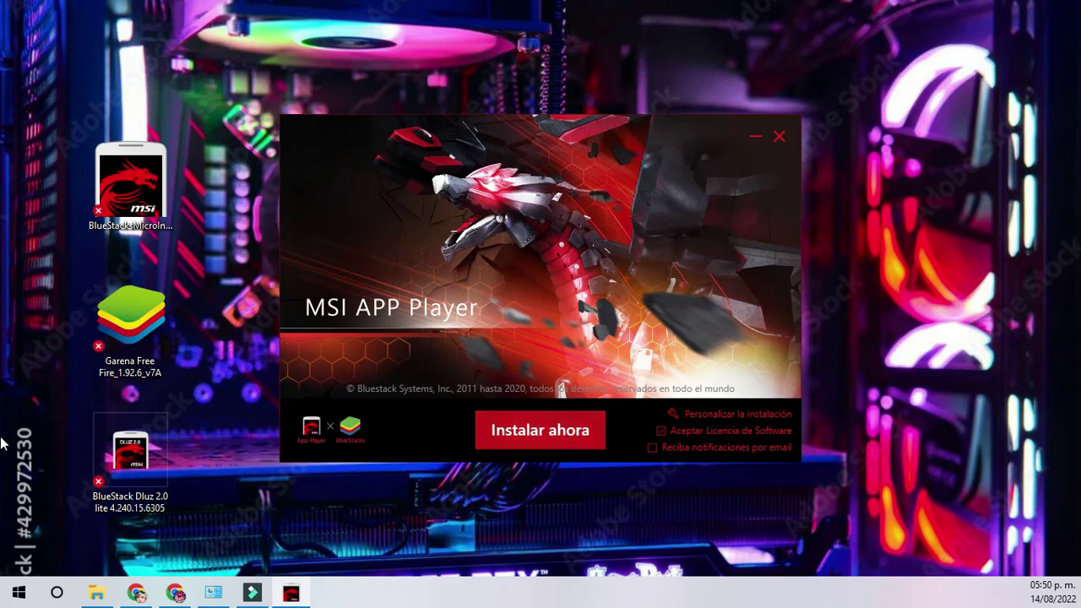
# Step: Install MSI App Player with the offered installation settings
pyautogui.click(541, 432)
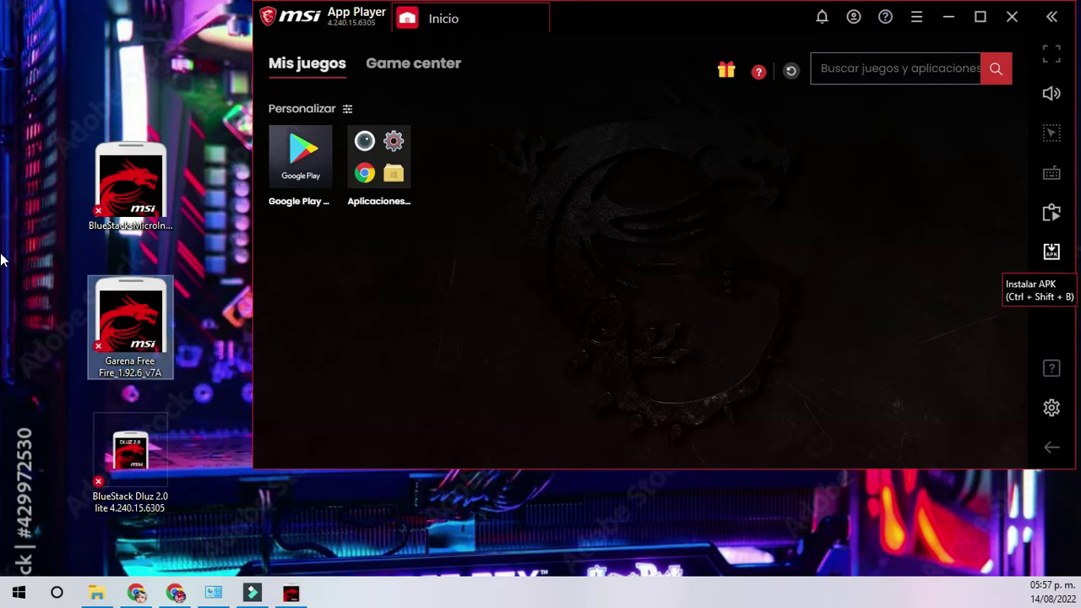
# Step: Install the Garena Free Fire_1.92.6_v7A package from the desktop into MSI App Player
pyautogui.click(1052, 253)
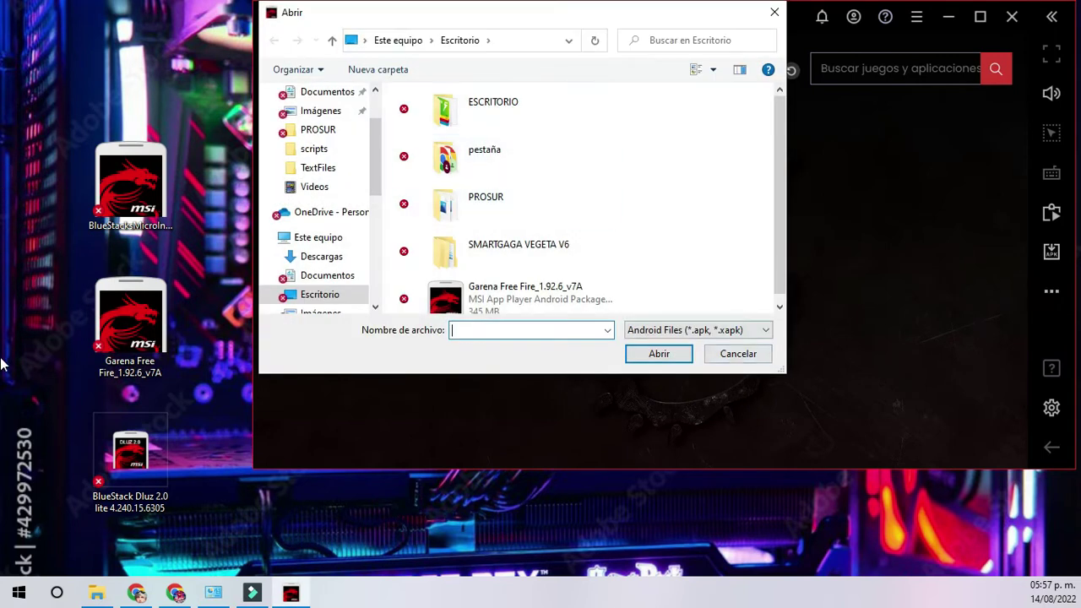
pyautogui.press('Escape')
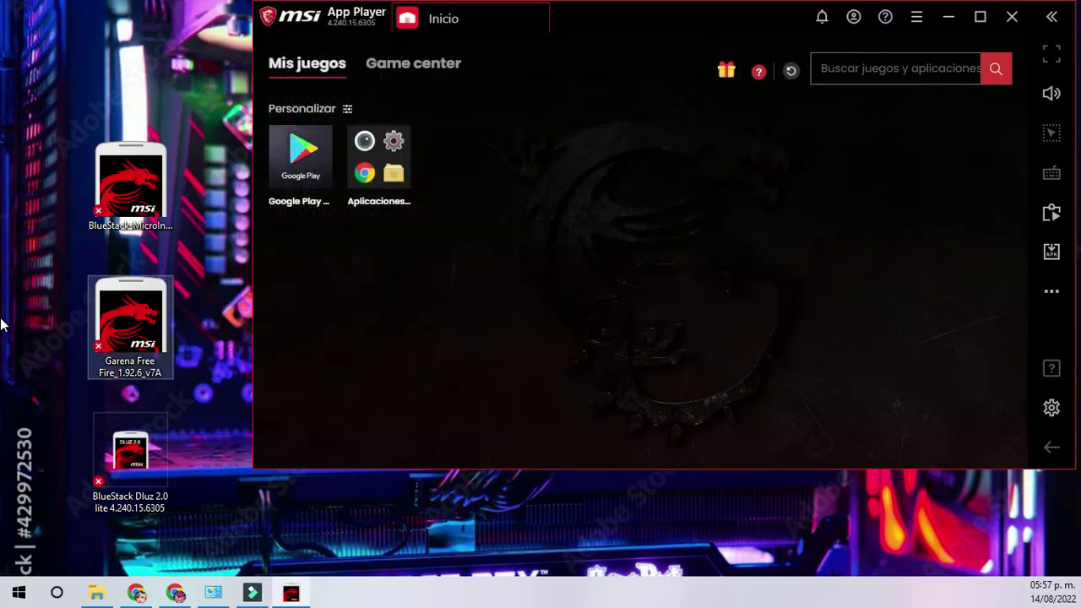
pyautogui.moveTo(131, 335); pyautogui.dragTo(473, 244)
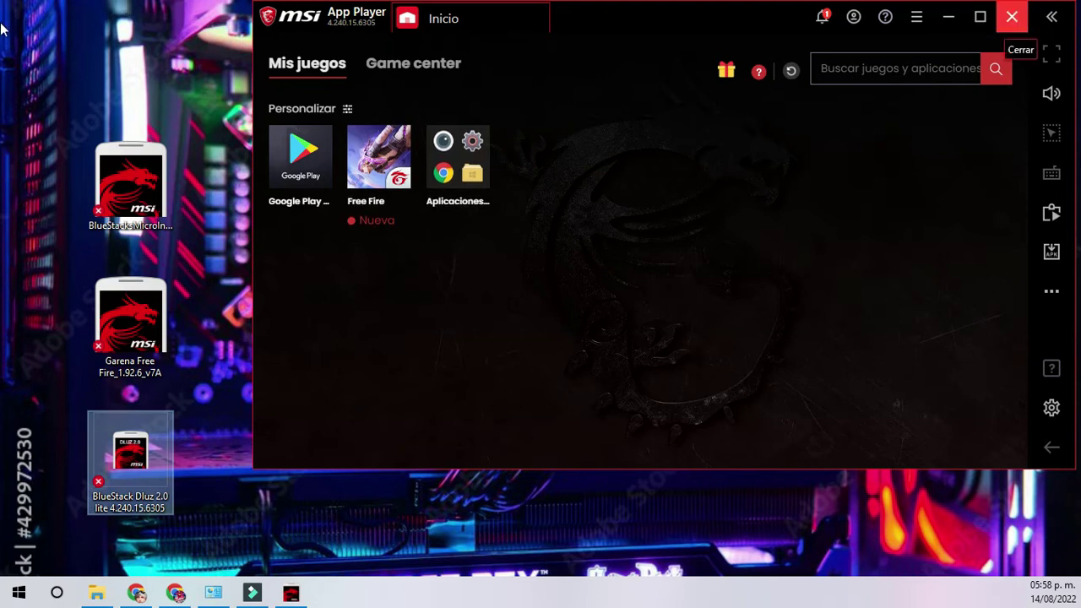
# Step: Close MSI App Player and confirm the exit
pyautogui.click(1012, 17)
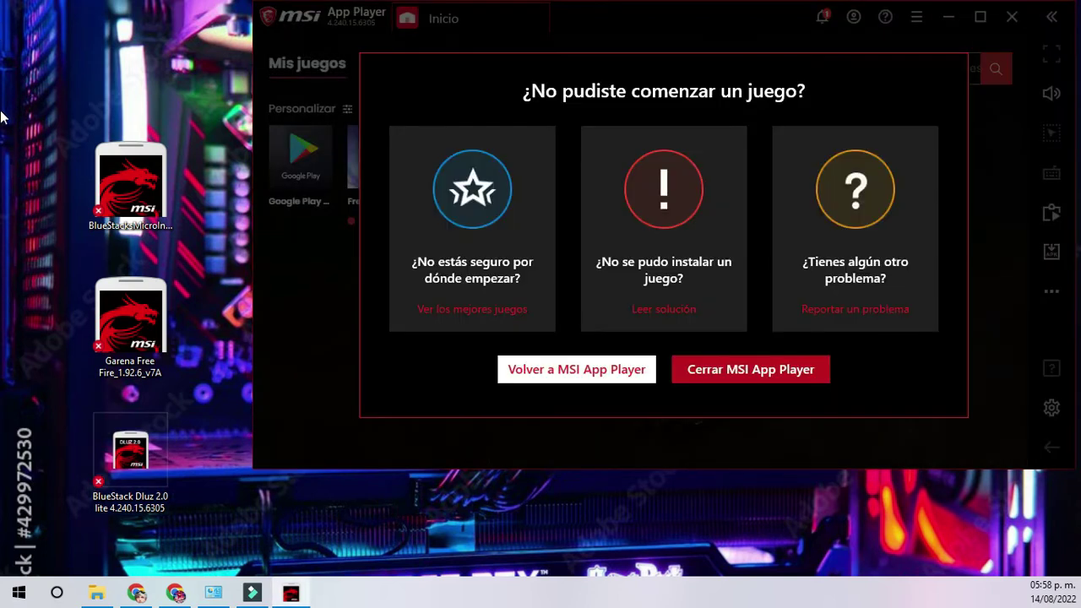
pyautogui.click(751, 370)
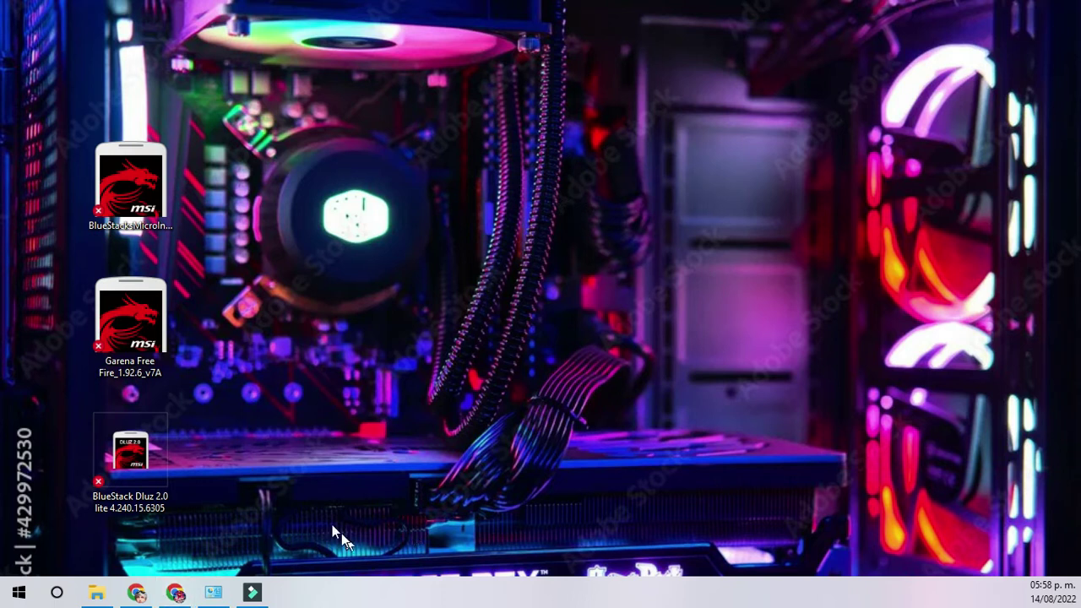
pyautogui.press('Up')
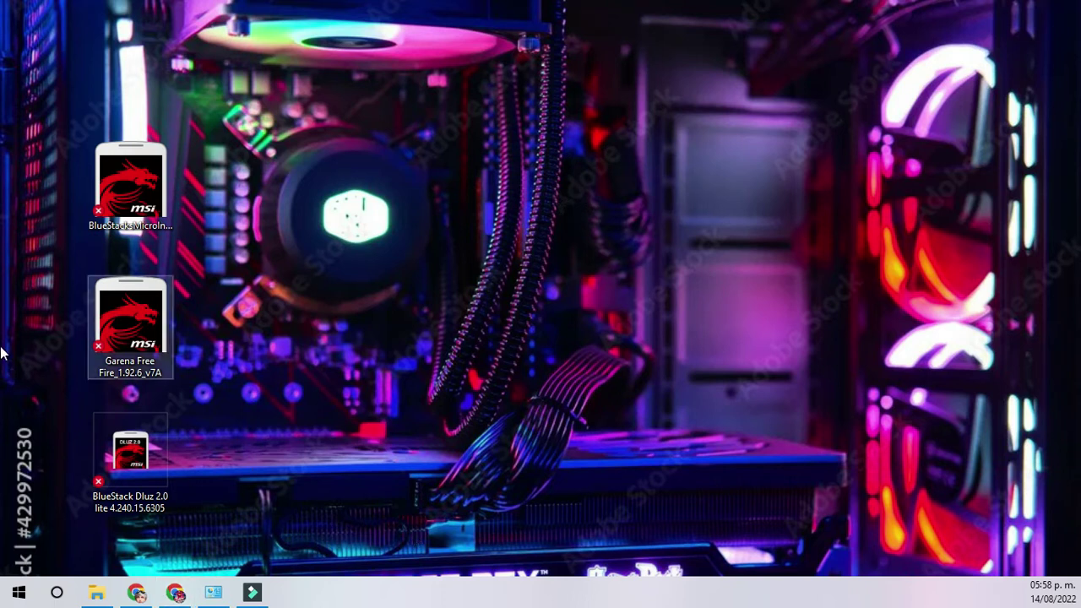
pyautogui.click(1, 353)
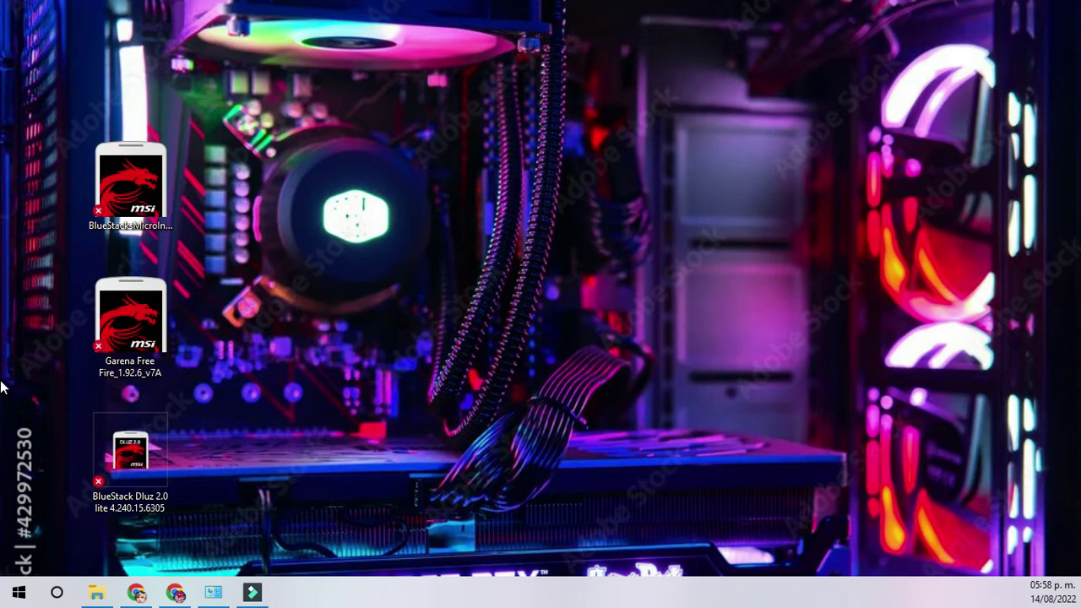
# Step: Run the BlueStack Dluz 2.0 lite 4.240.15.6305 self-extractor and unpack it into the proposed desktop folder
pyautogui.click(131, 467)
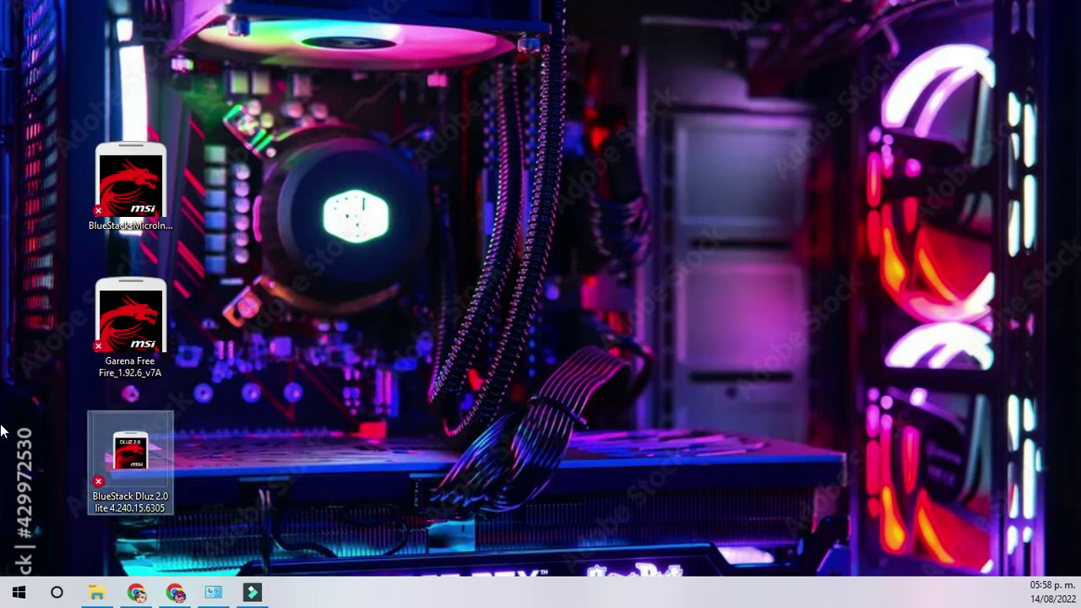
pyautogui.press('Return')
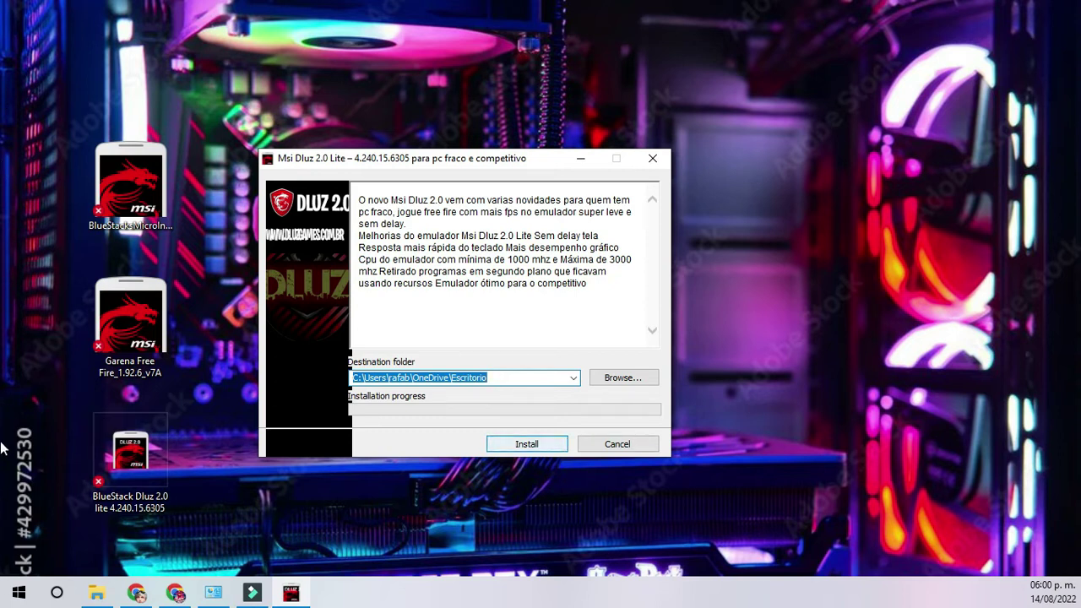
pyautogui.press('Return')
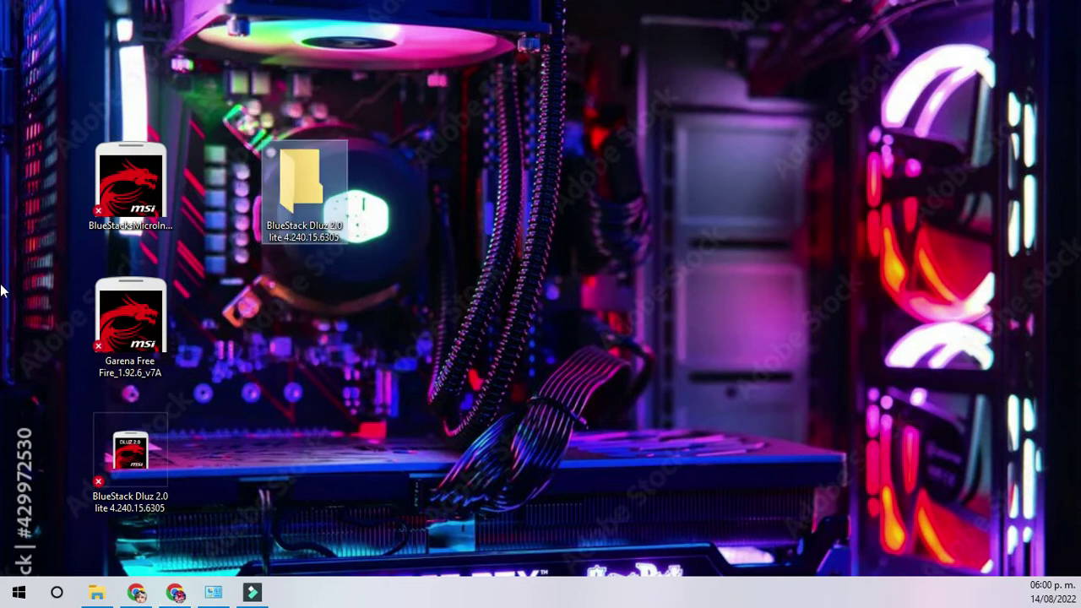
# Step: Launch BlueStacksInstaller from the extracted BlueStack Dluz 2.0 lite 4.240.15.6305 folder, allow it to run, and minimize the folder window
pyautogui.doubleClick(304, 215)
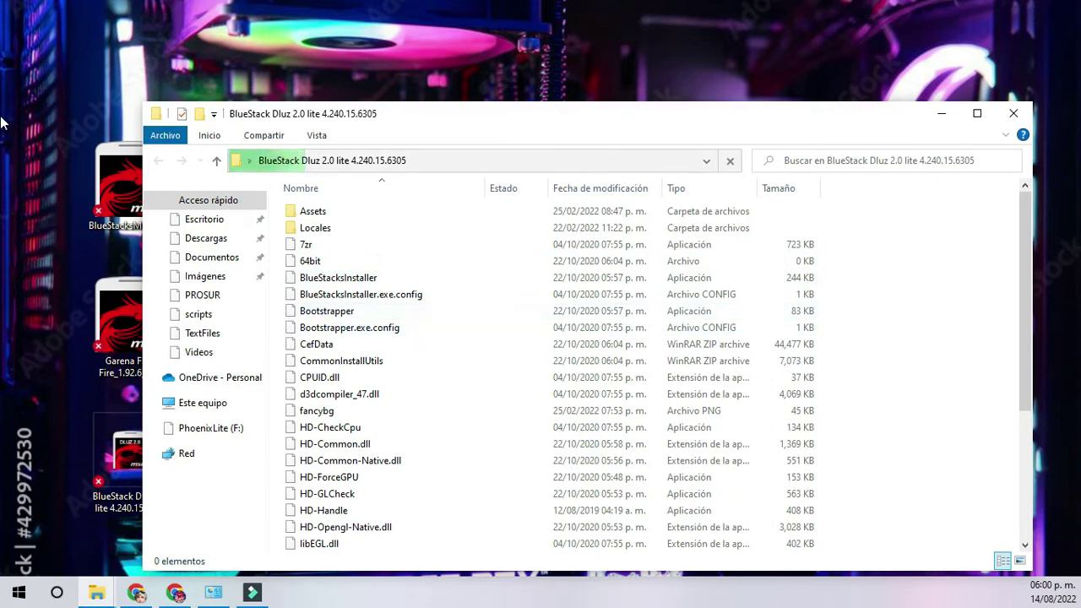
pyautogui.moveTo(507, 122); pyautogui.dragTo(467, 70)
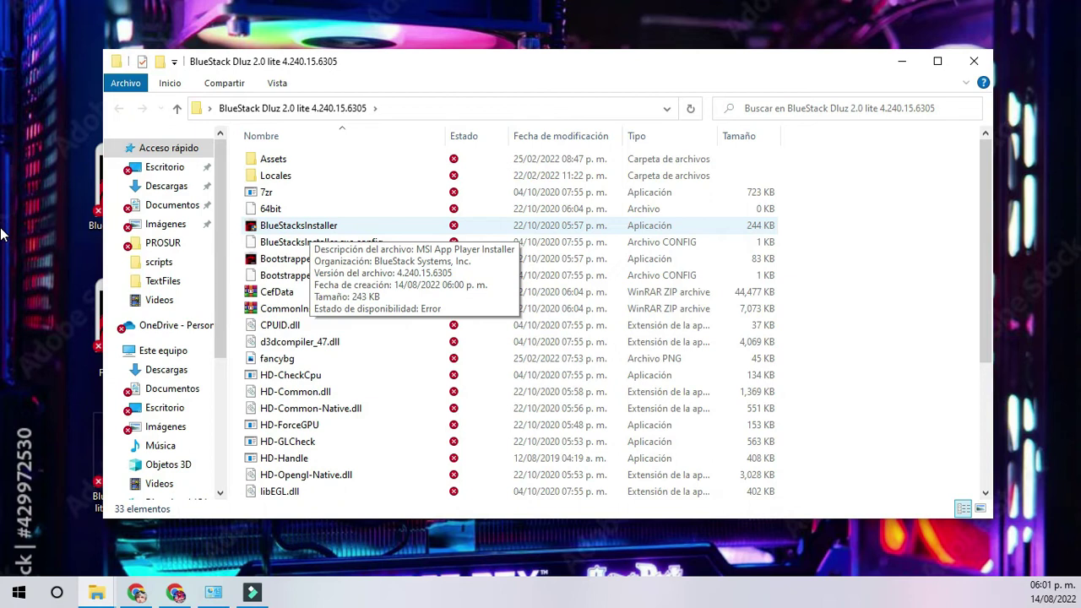
pyautogui.doubleClick(310, 226)
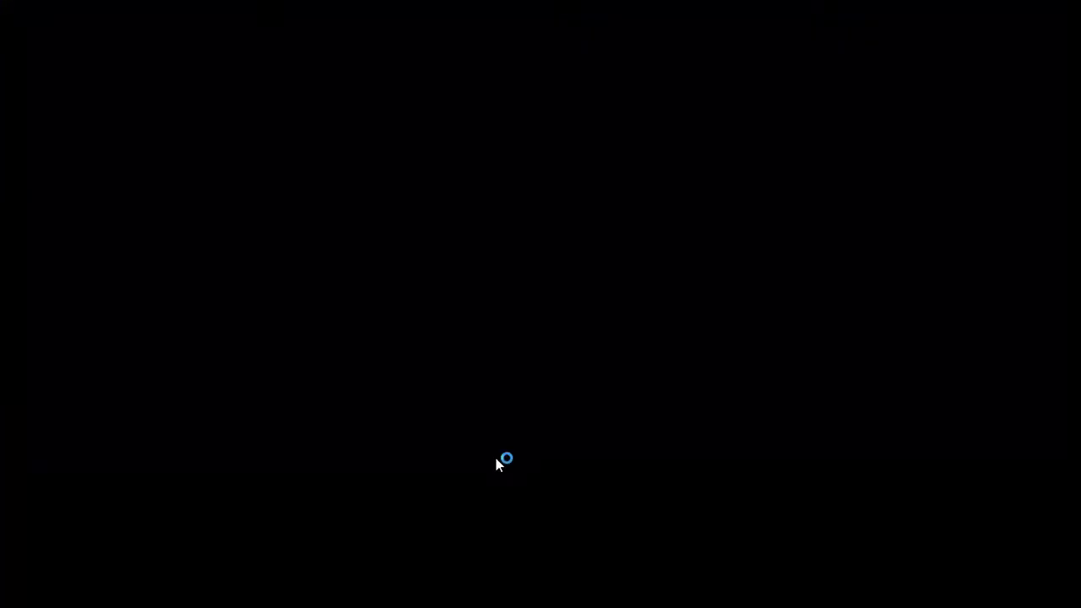
pyautogui.click(496, 458)
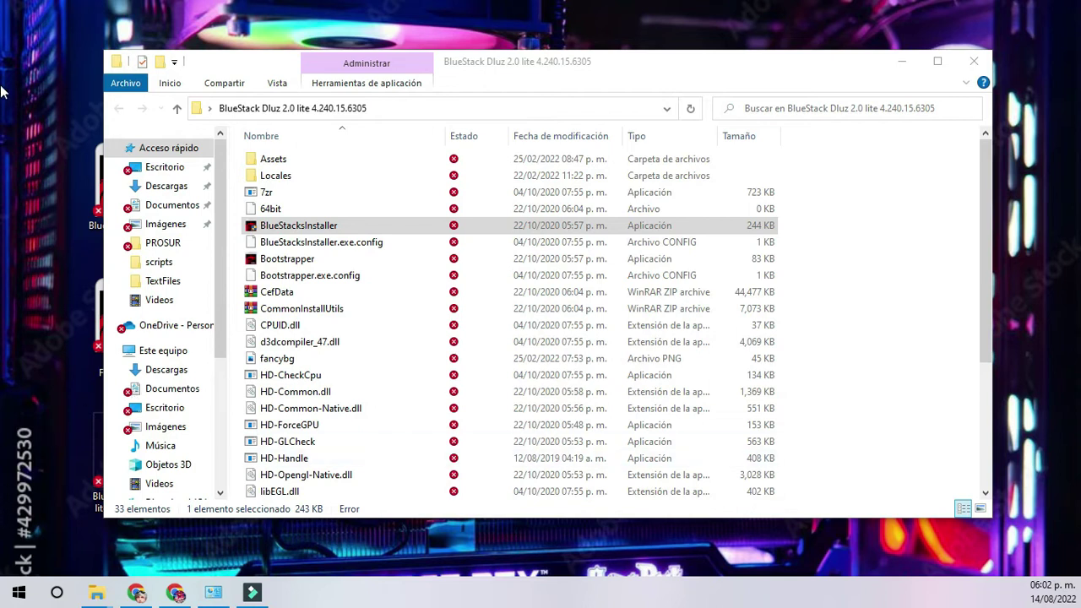
pyautogui.click(902, 61)
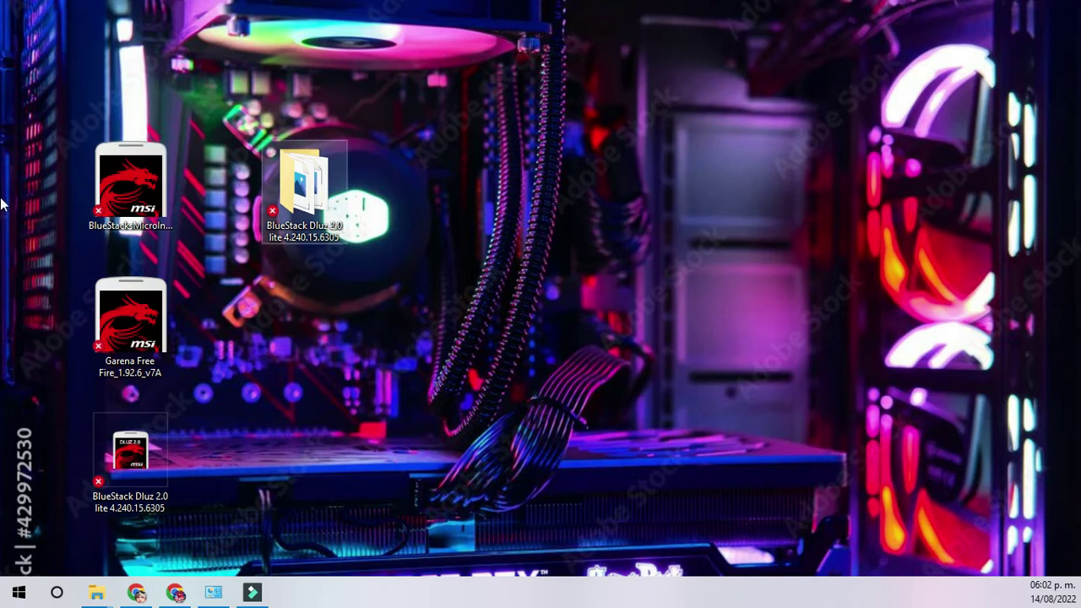
pyautogui.moveTo(1079, 272); pyautogui.dragTo(514, 118)
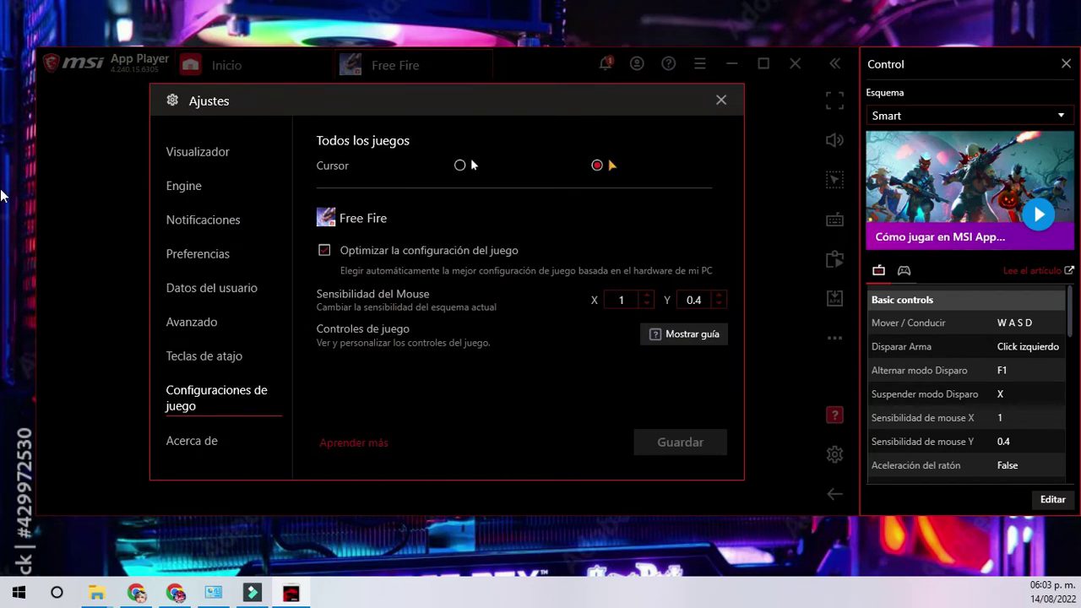
pyautogui.click(183, 187)
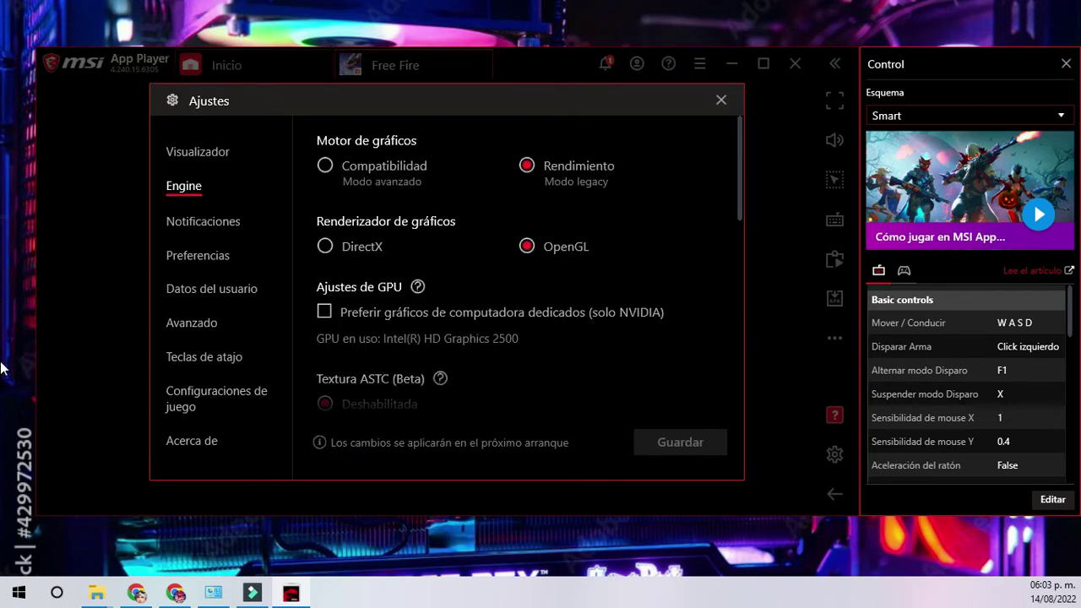
pyautogui.click(198, 153)
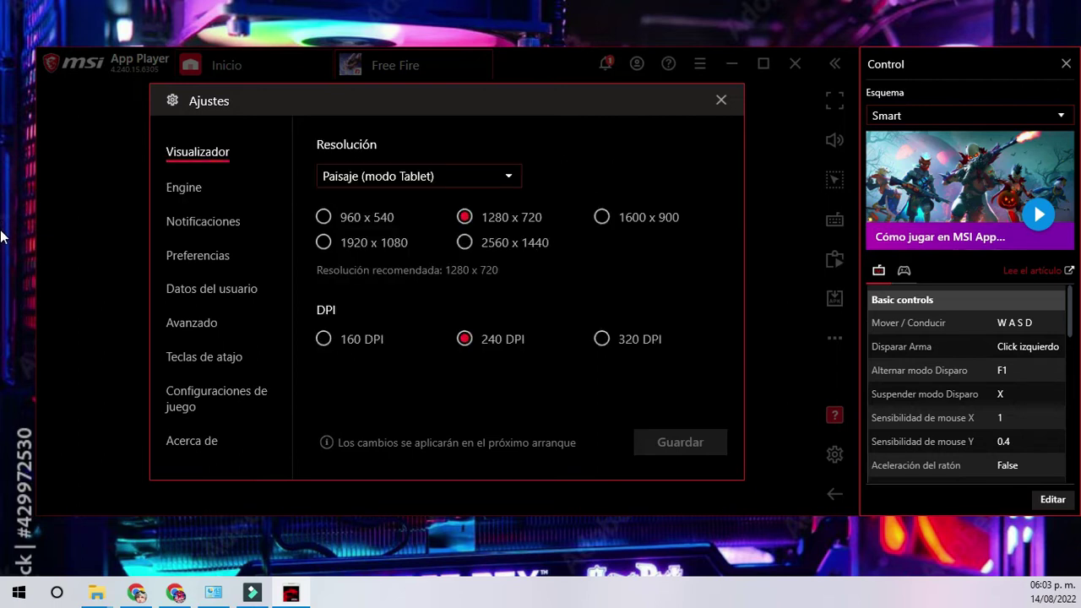
pyautogui.click(197, 256)
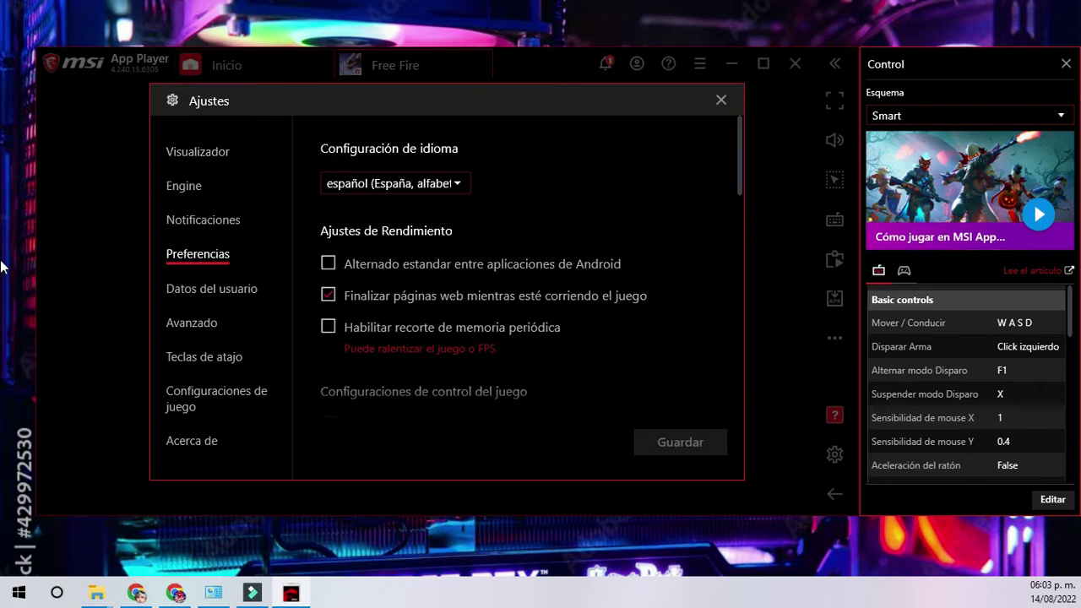
pyautogui.click(211, 289)
pyautogui.click(192, 323)
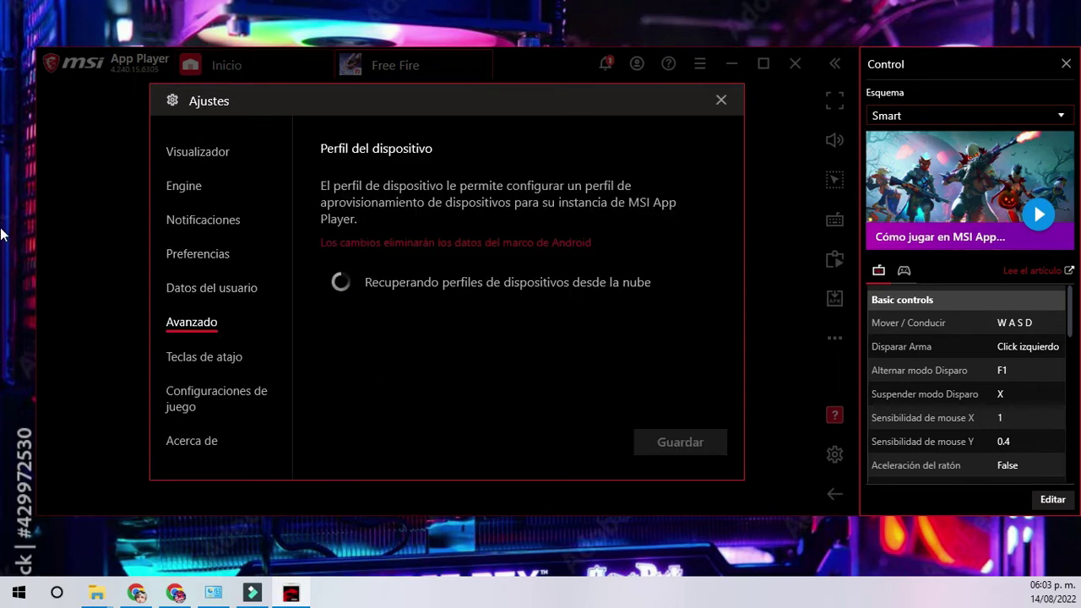
# Step: Set the CPU allocation in the emulator's Engine settings to Bajo (1 Núcleo)
pyautogui.click(184, 187)
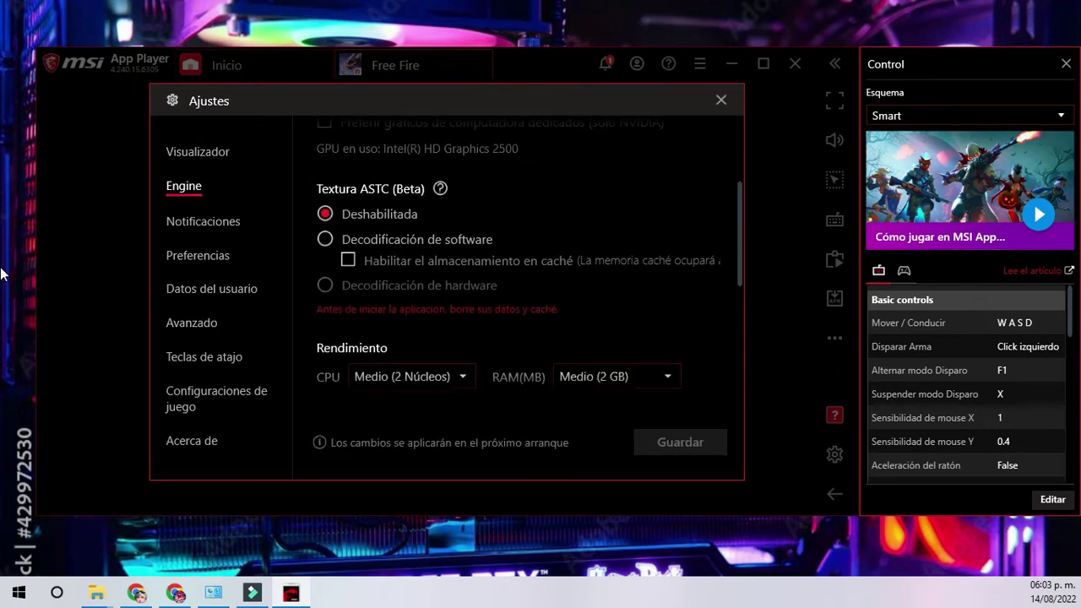
pyautogui.click(413, 301)
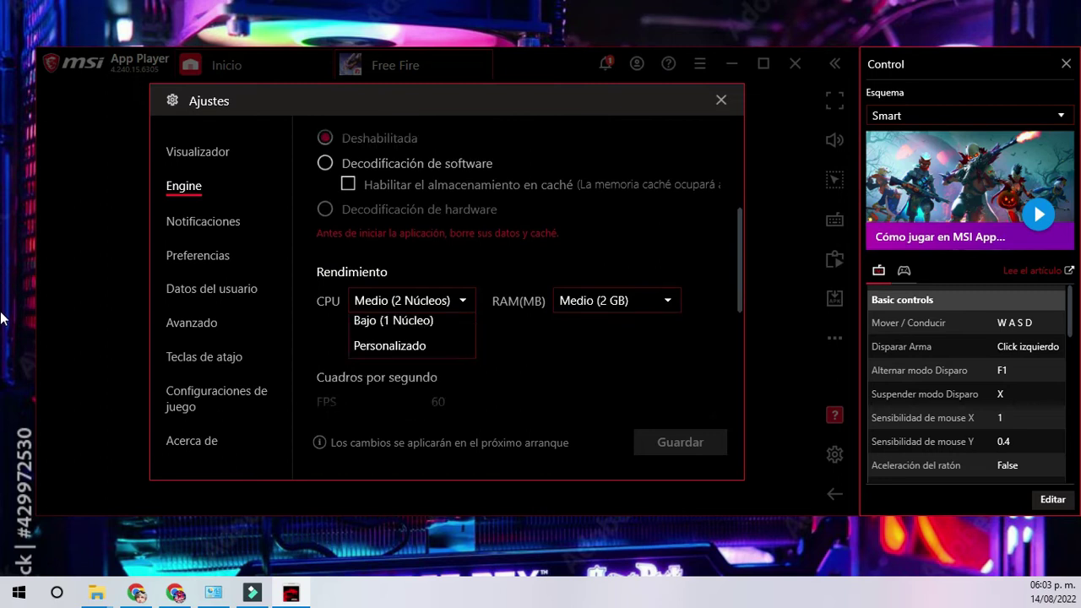
pyautogui.click(393, 377)
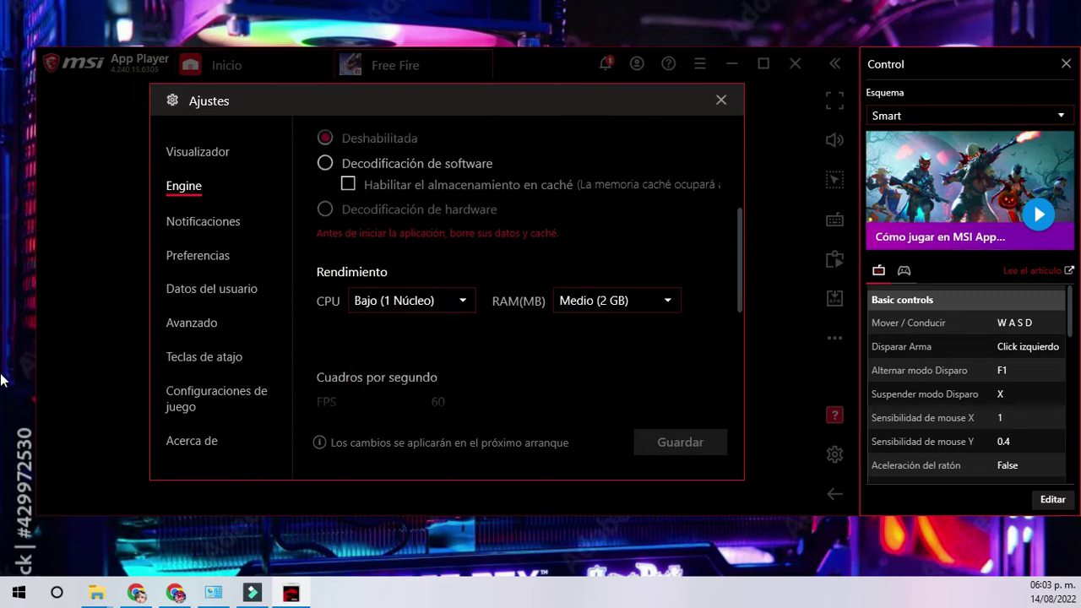
# Step: Enable high frame rates with a limit of 240 FPS, and save the engine settings by restarting MSI App Player
pyautogui.scroll(-5, 515, 275)
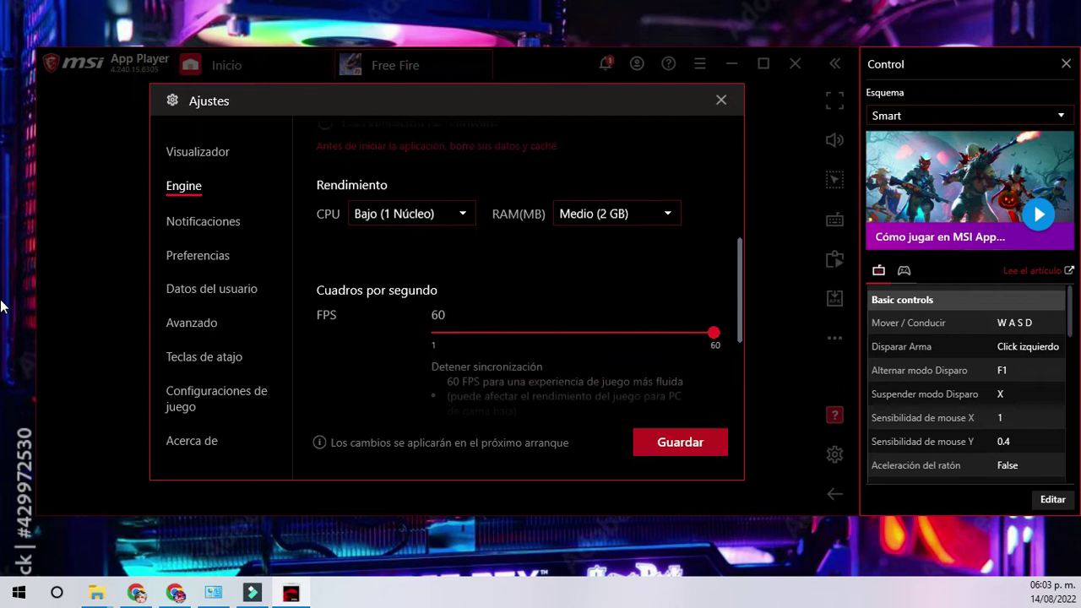
pyautogui.click(324, 306)
pyautogui.moveTo(506, 176); pyautogui.dragTo(715, 176)
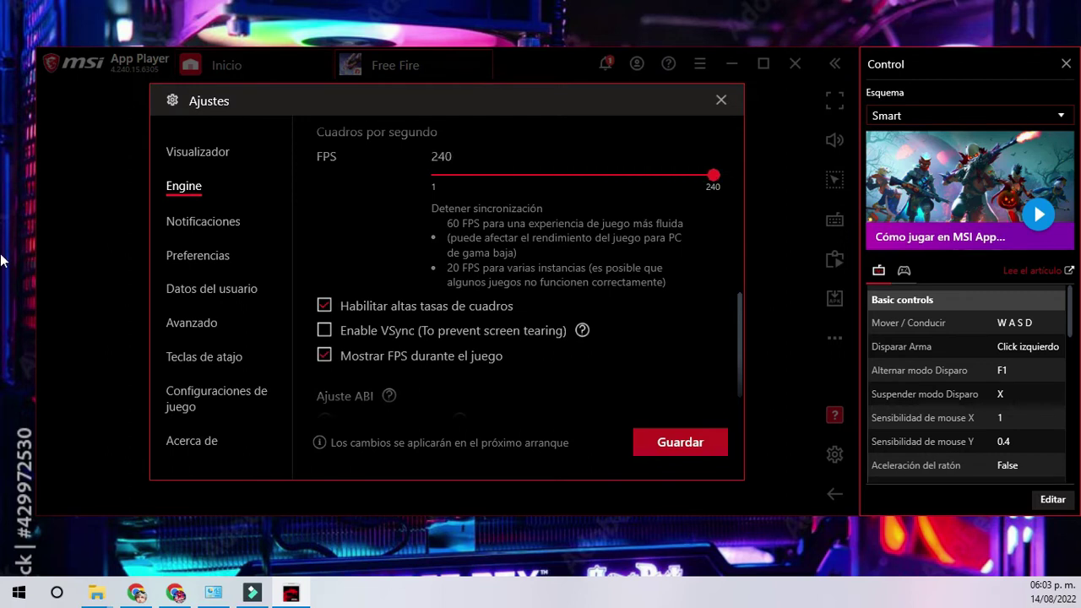
pyautogui.press('Return')
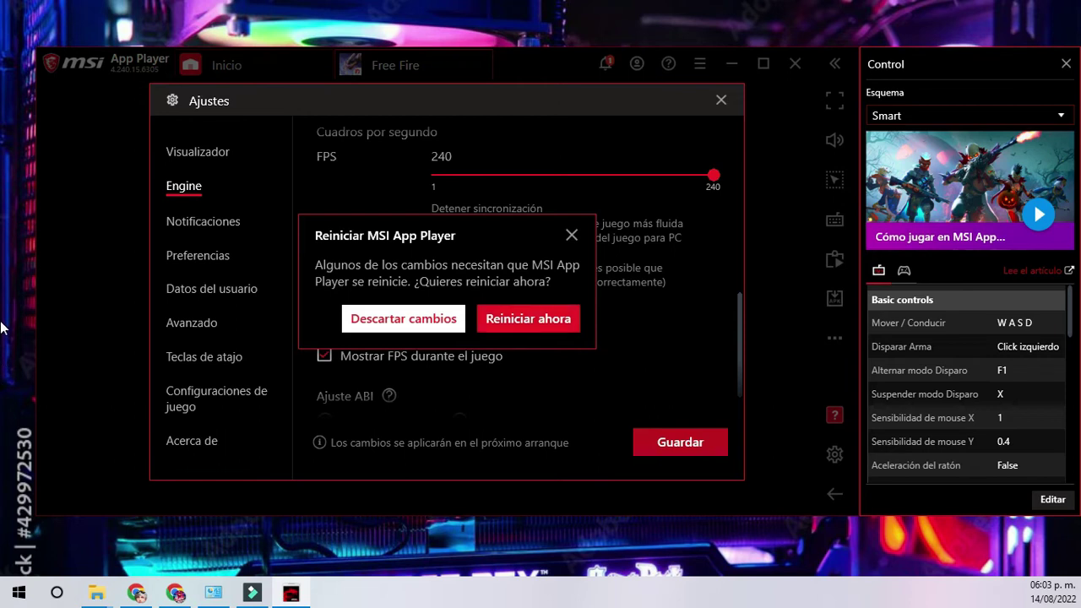
pyautogui.press('Return')
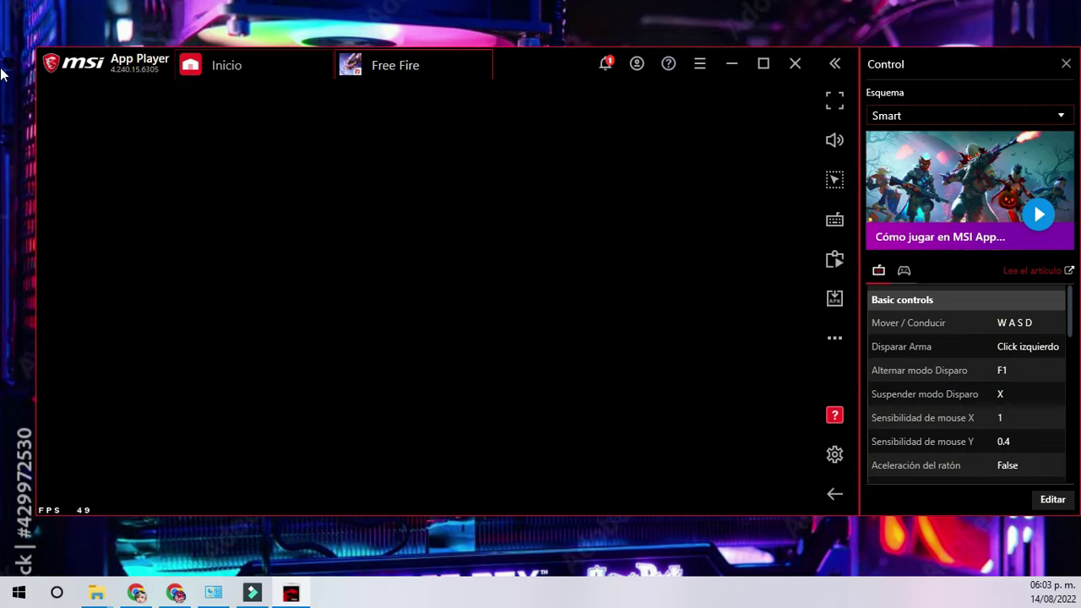
# Step: Confirm Free Fire's access notice and allow it to access the device's photos, media and files
pyautogui.moveTo(536, 71); pyautogui.dragTo(528, 29)
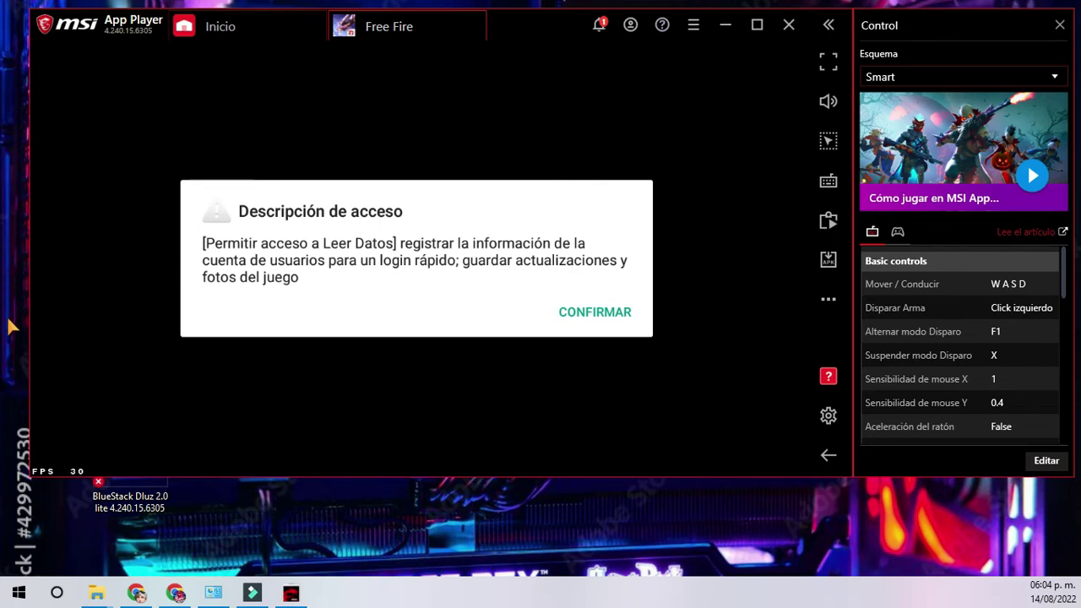
pyautogui.click(595, 313)
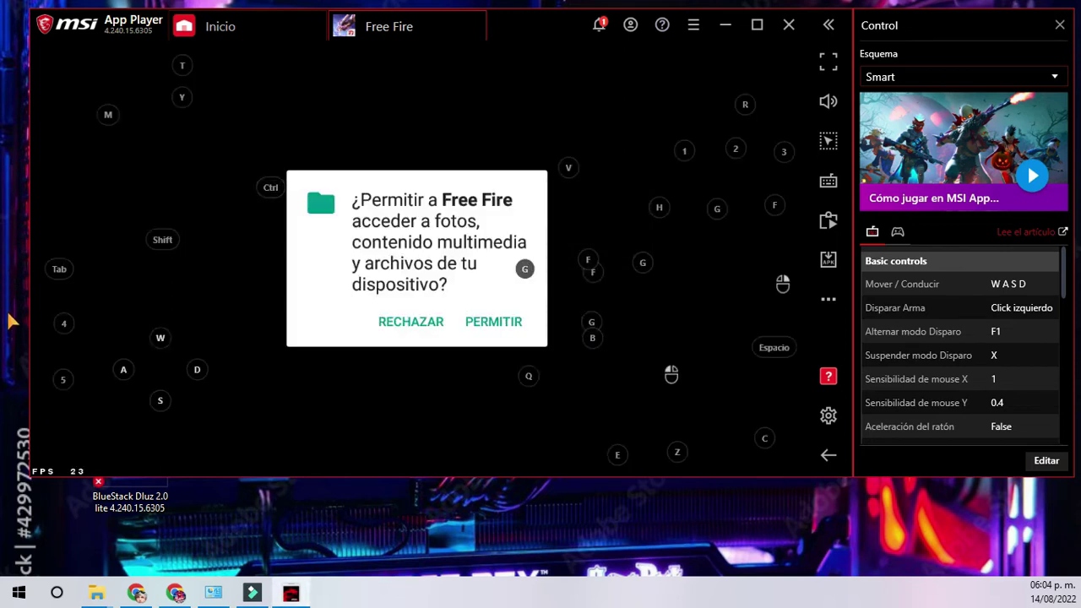
pyautogui.click(494, 321)
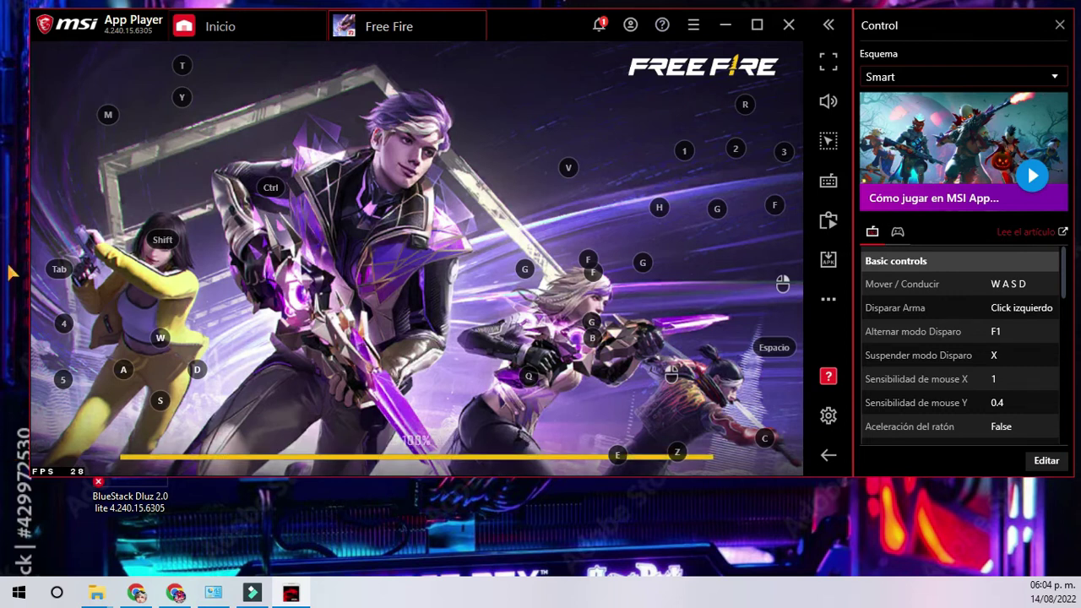
# Step: Lower the key overlay's opacity slightly and turn off the on-screen controls for Free Fire
pyautogui.click(829, 180)
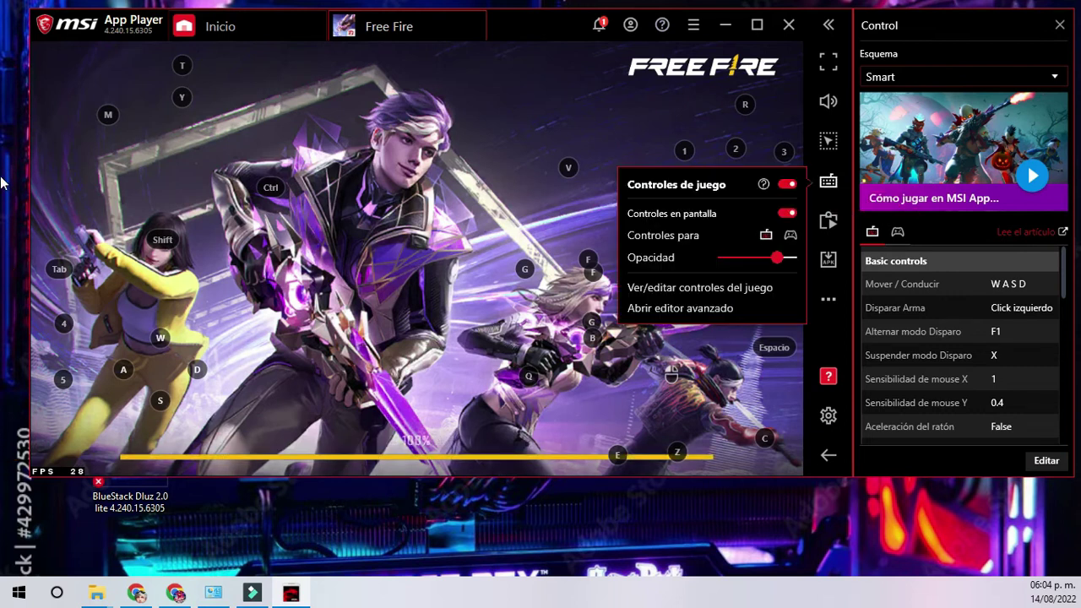
pyautogui.moveTo(777, 257); pyautogui.dragTo(765, 258)
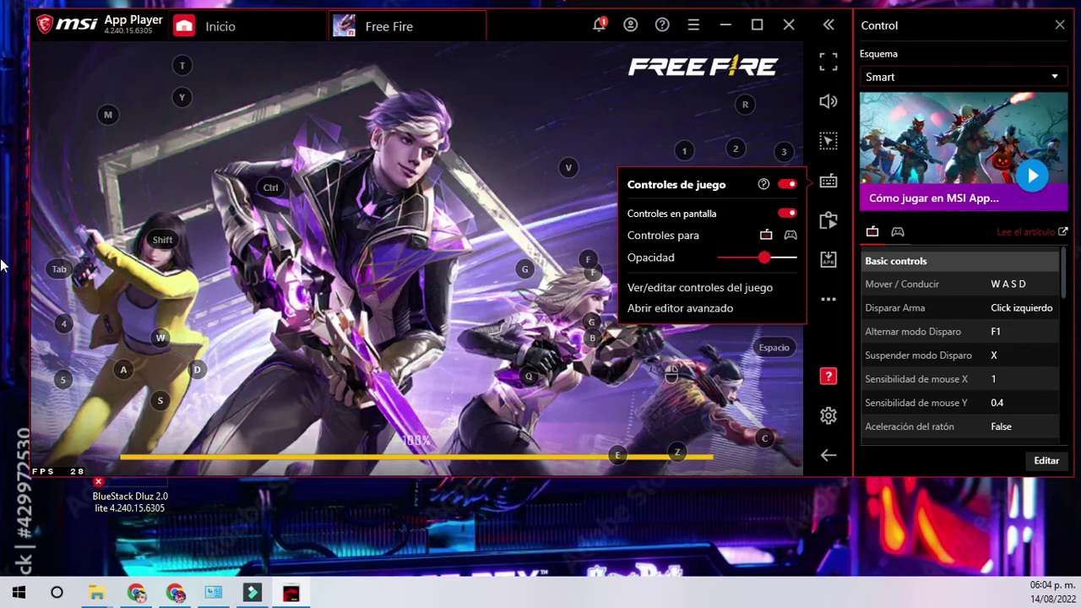
pyautogui.press('Right')
pyautogui.click(787, 213)
pyautogui.click(540, 424)
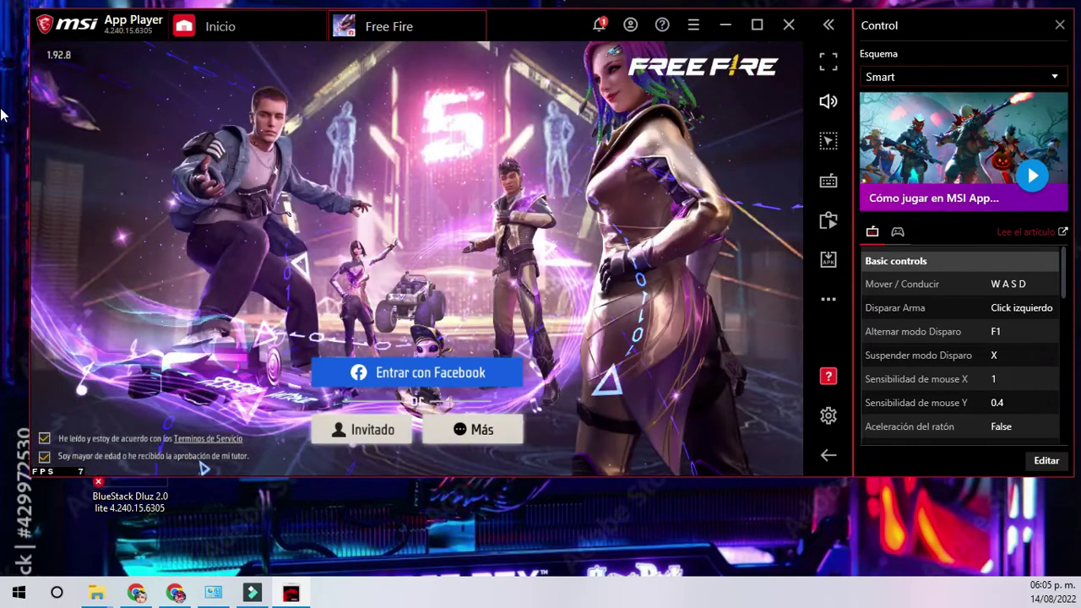
# Step: Turn the emulator's volume down to zero
pyautogui.click(829, 101)
pyautogui.click(694, 92)
pyautogui.moveTo(1, 96); pyautogui.dragTo(1, 97)
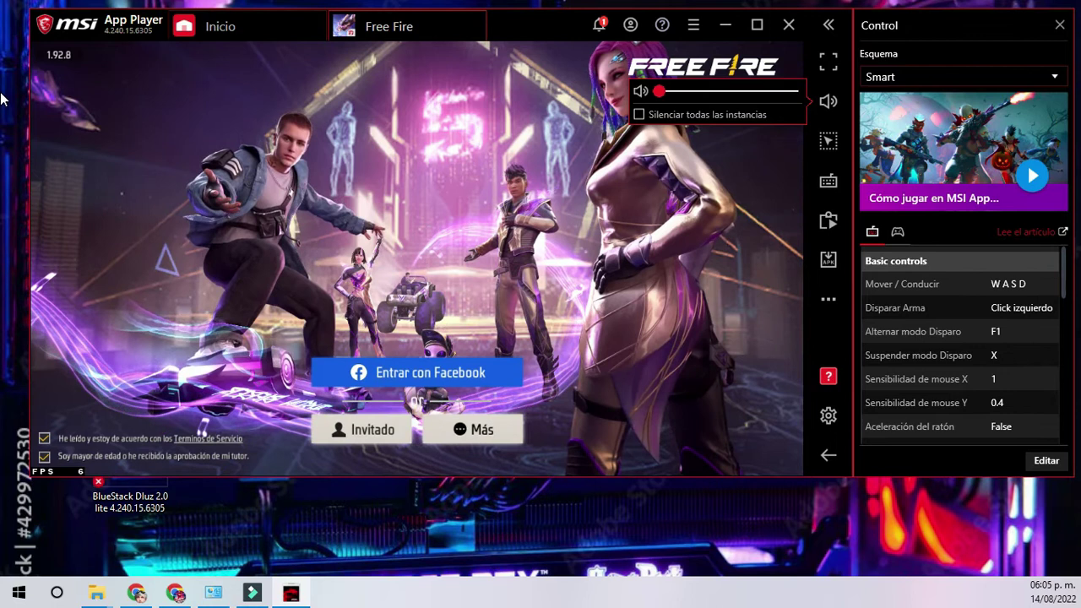
# Step: Sign in to Free Fire with the Google account
pyautogui.click(473, 430)
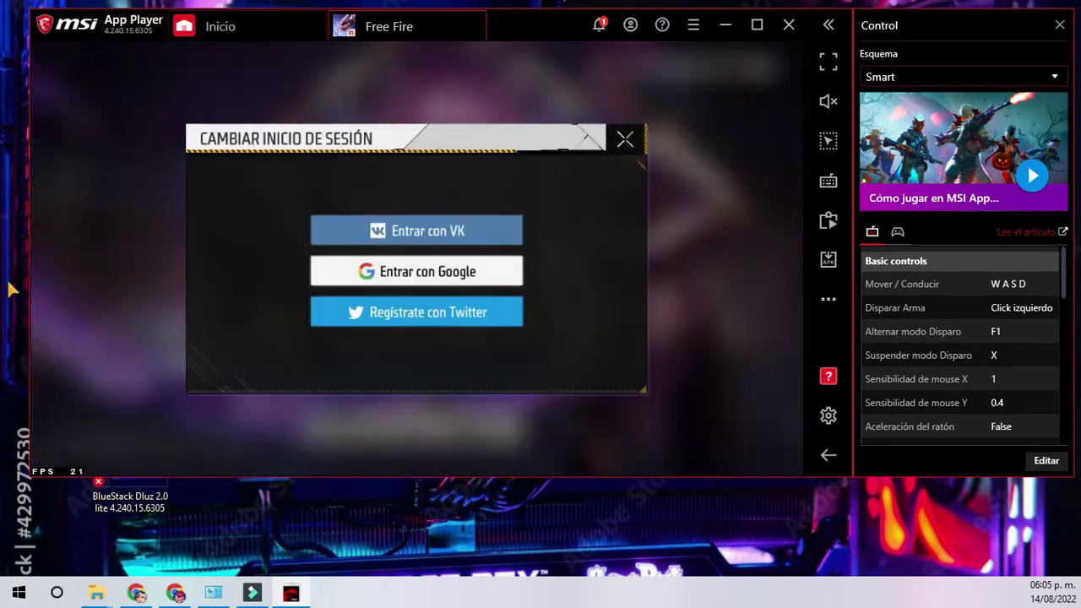
pyautogui.click(416, 270)
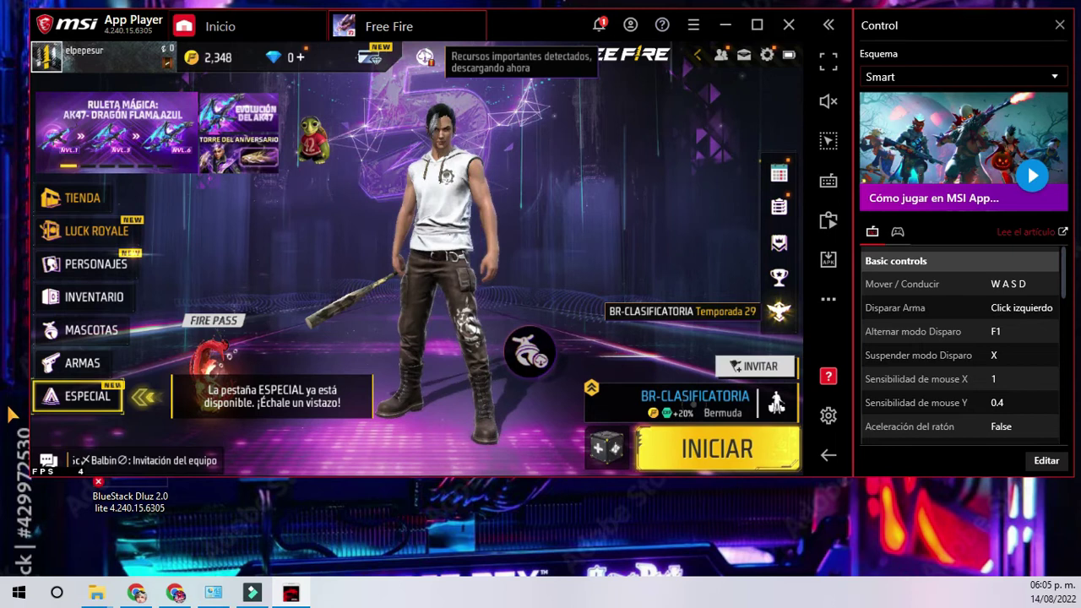
# Step: Select the BR-Clasificatoria game mode and dismiss the Ruleta Mágica promotion
pyautogui.click(692, 404)
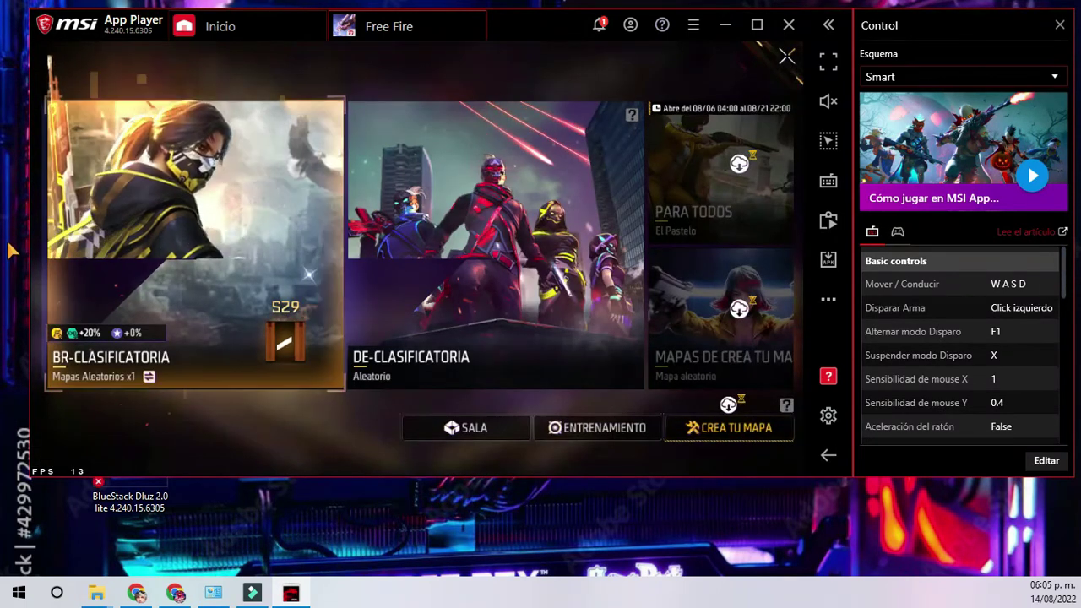
pyautogui.click(196, 246)
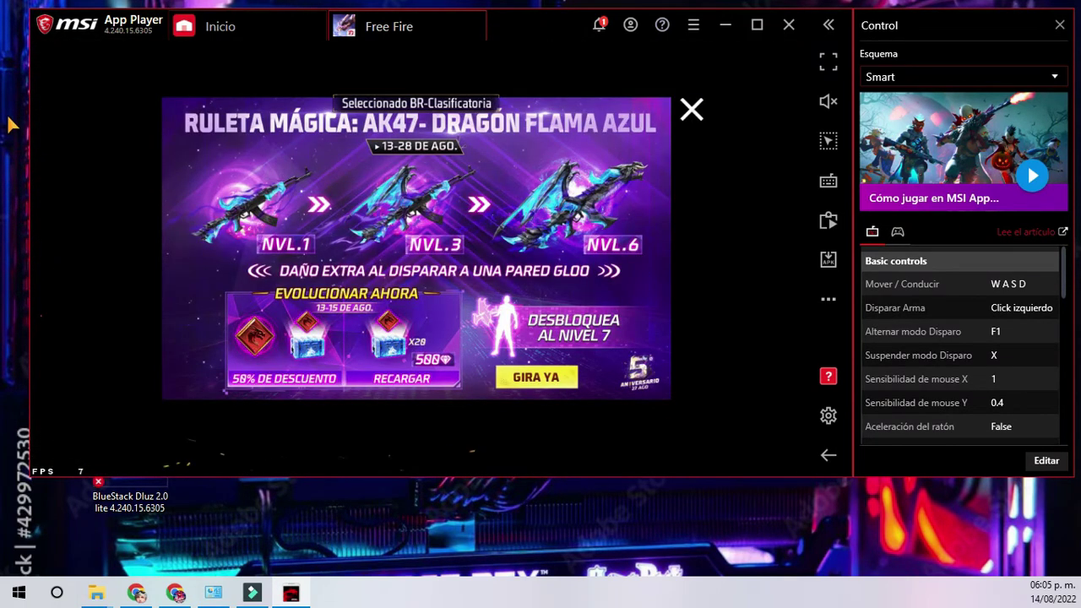
pyautogui.click(692, 111)
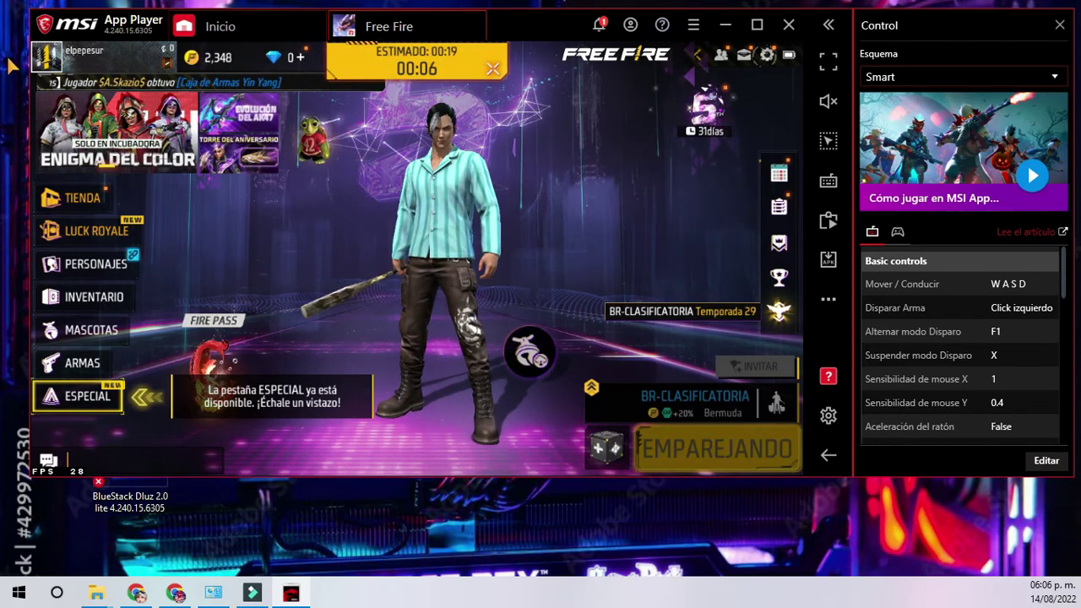
# Step: Set the music volume to 0 in Free Fire's sound settings
pyautogui.click(767, 55)
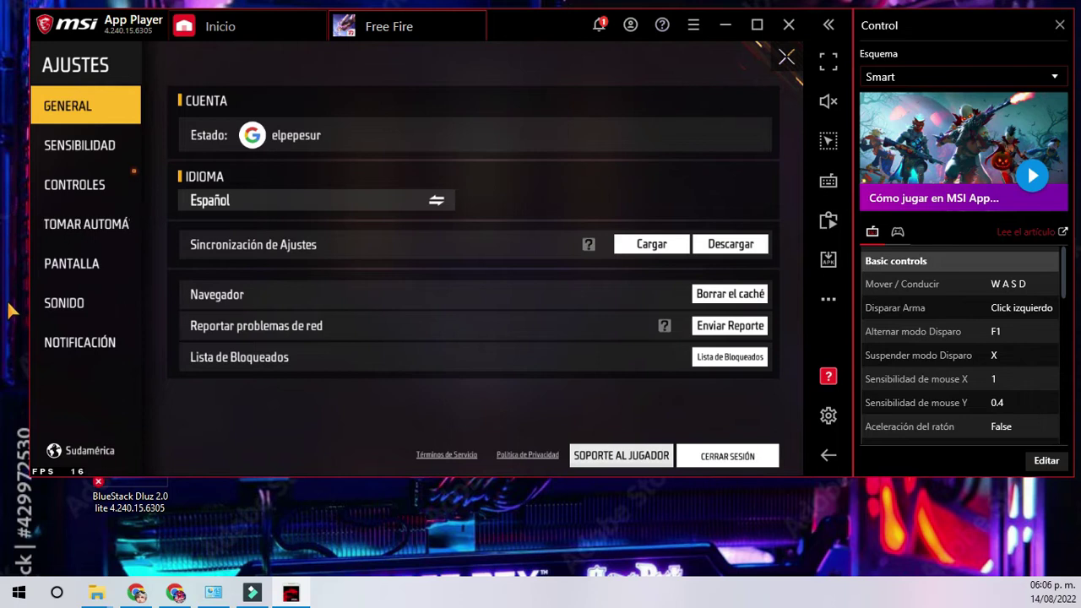
pyautogui.click(76, 305)
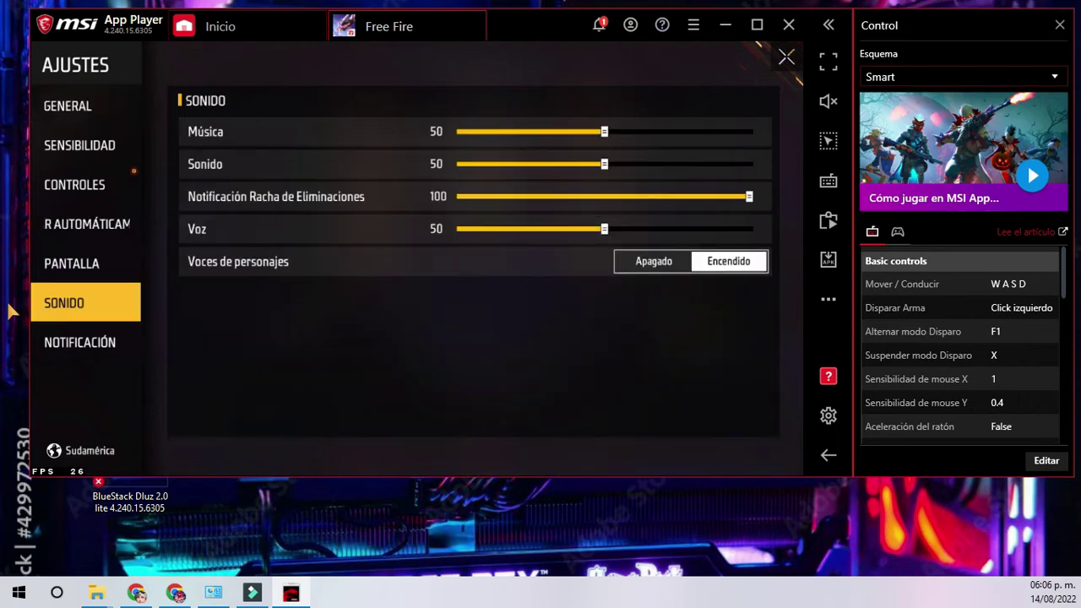
pyautogui.moveTo(604, 132); pyautogui.dragTo(457, 134)
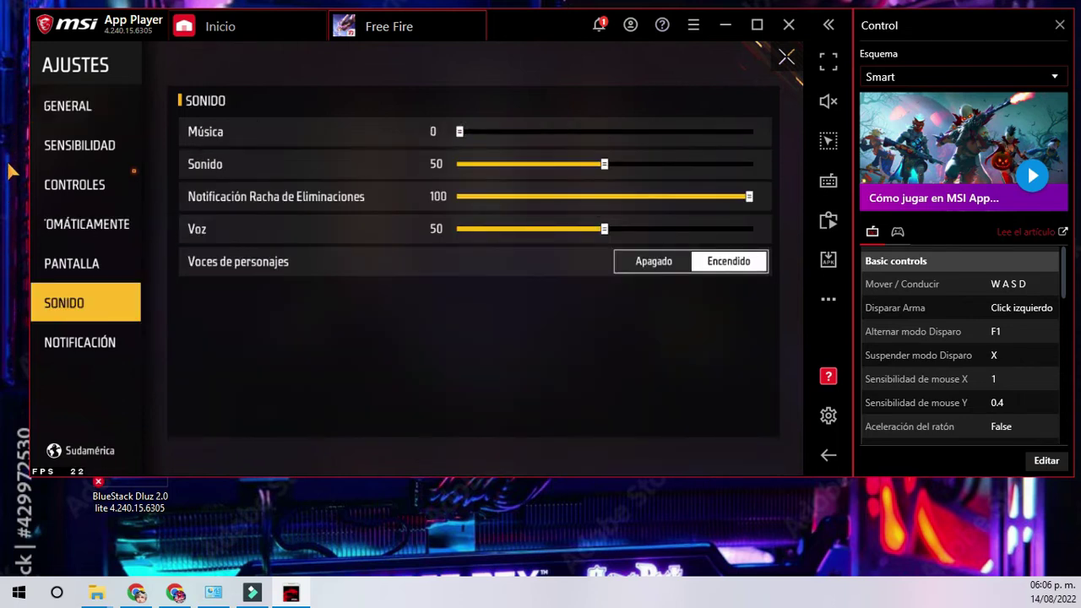
# Step: Raise the emulator's volume to maximum after leaving the game settings, and cancel the ongoing matchmaking
pyautogui.click(786, 58)
pyautogui.click(829, 101)
pyautogui.moveTo(659, 92); pyautogui.dragTo(797, 91)
pyautogui.click(493, 69)
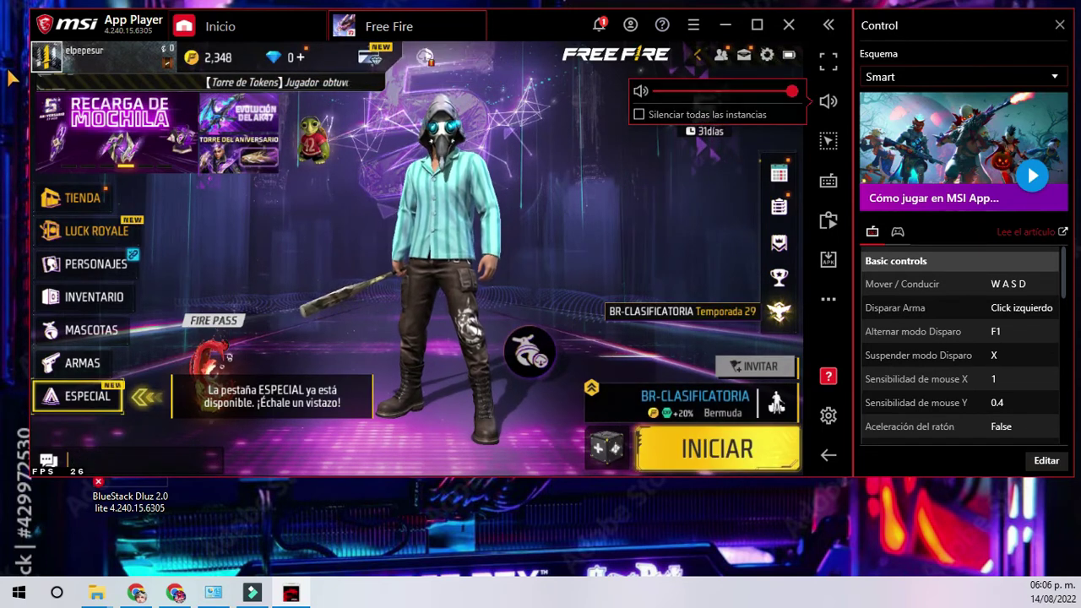
# Step: Queue the Entrenamiento mode's resources for download and return to the game lobby
pyautogui.click(695, 399)
pyautogui.click(617, 431)
pyautogui.click(596, 427)
pyautogui.click(476, 318)
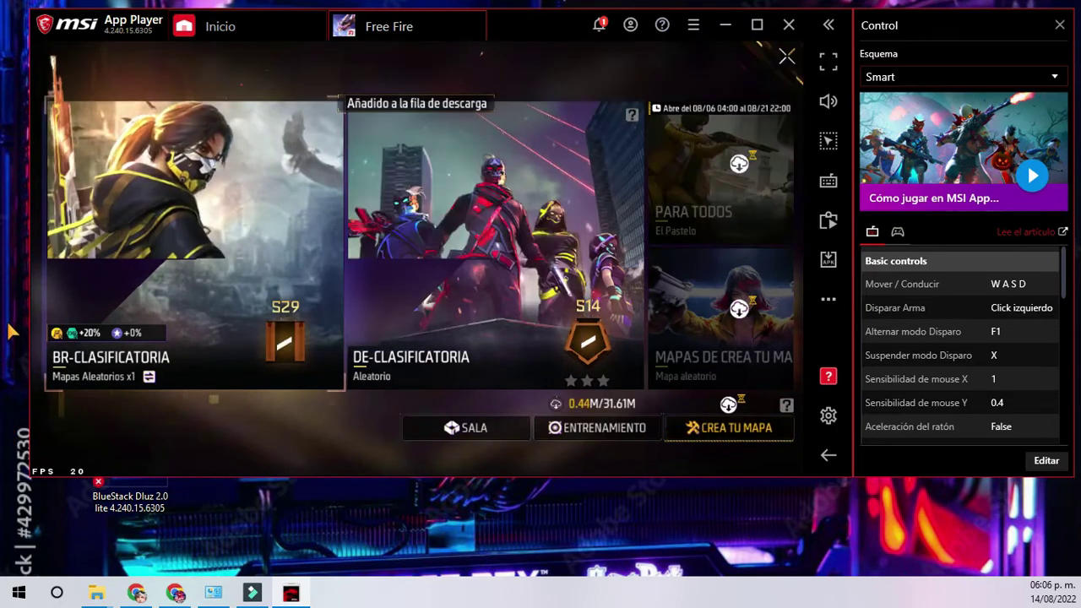
pyautogui.press('Escape')
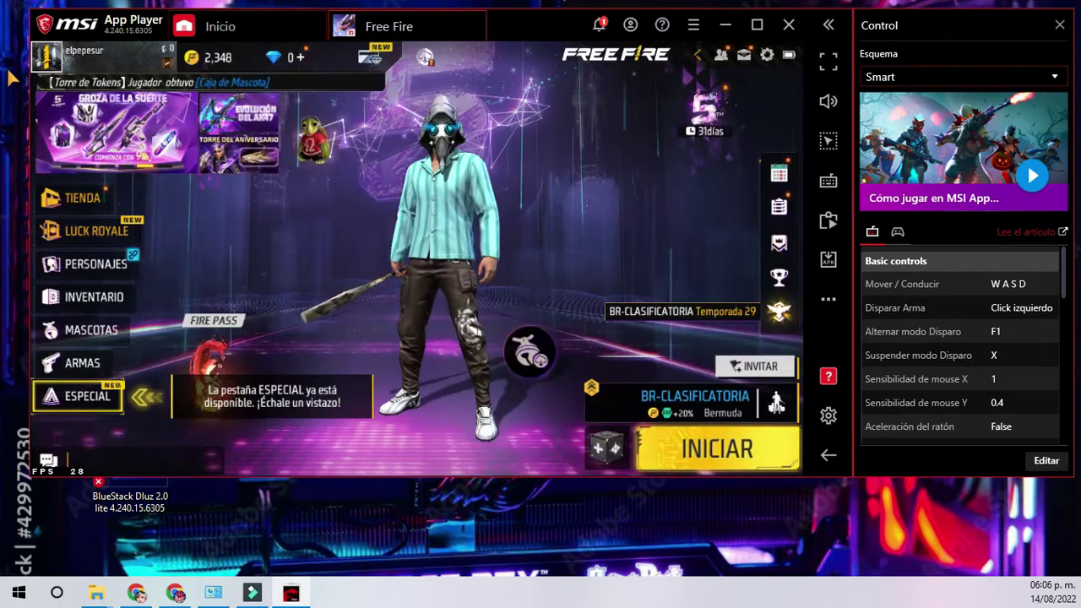
# Step: Open Free Fire's custom HUD layout from its control settings and bring up the emulator's control editor over it
pyautogui.press('Escape')
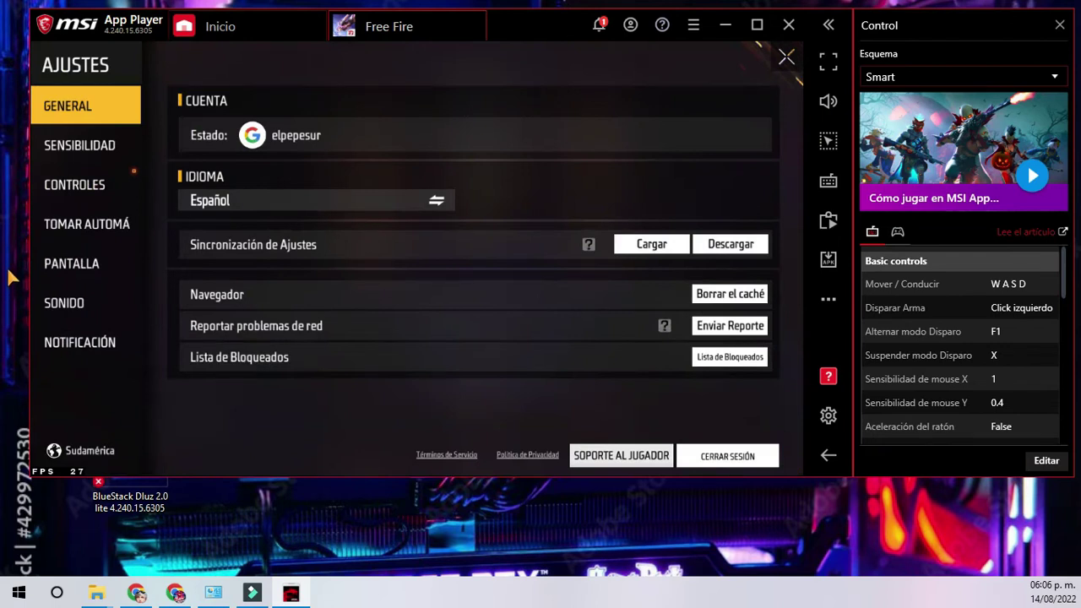
pyautogui.click(89, 184)
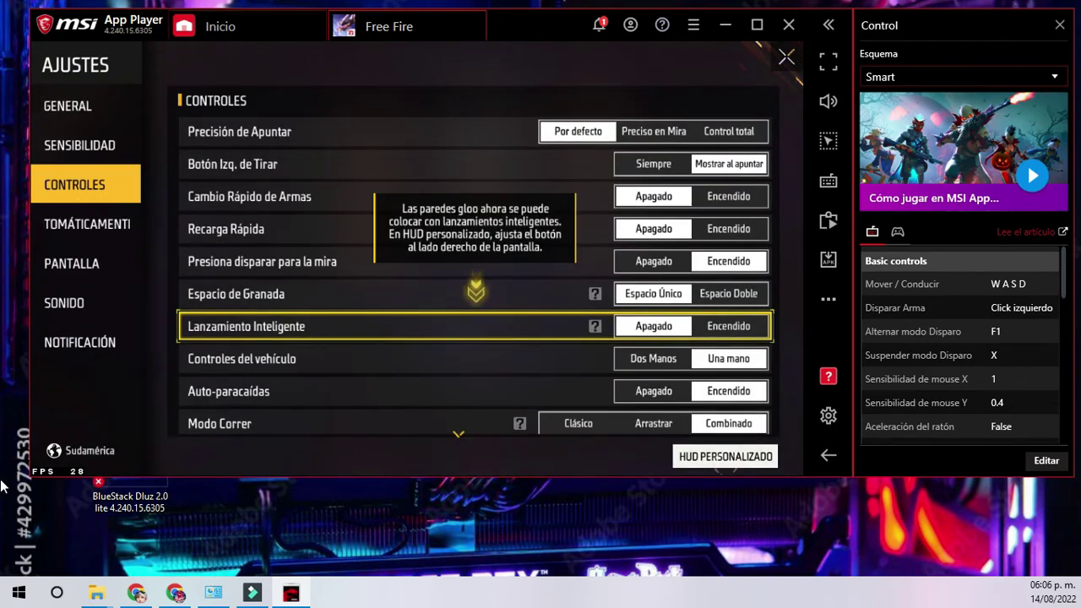
pyautogui.click(725, 456)
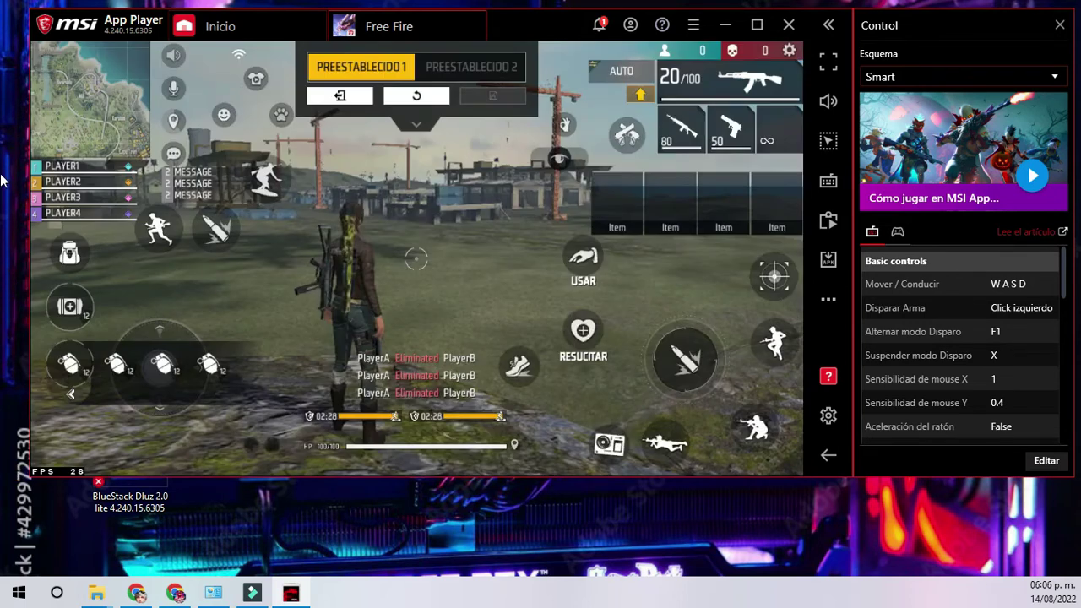
pyautogui.click(829, 181)
pyautogui.click(683, 308)
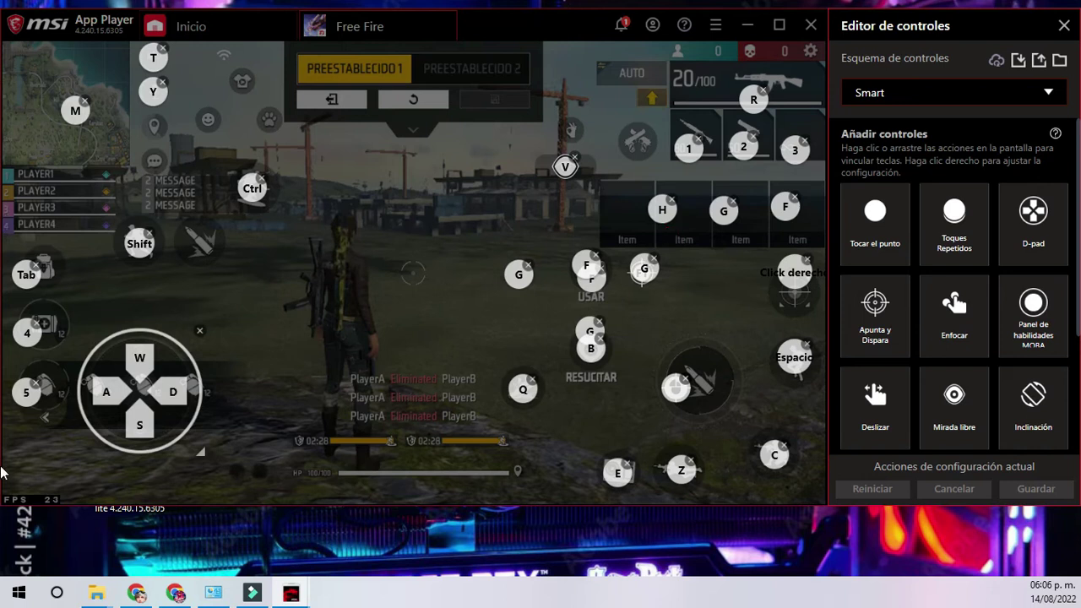
# Step: Replace the grenade button's 5 key with C, and align the 4 and Tab keys with their HUD buttons
pyautogui.click(36, 383)
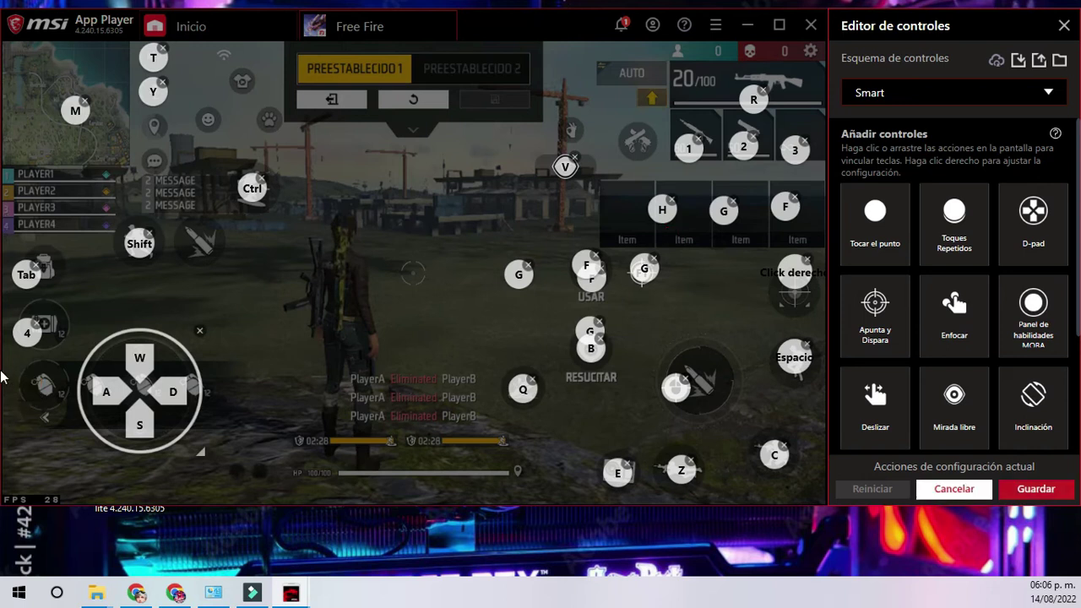
pyautogui.moveTo(28, 333); pyautogui.dragTo(44, 328)
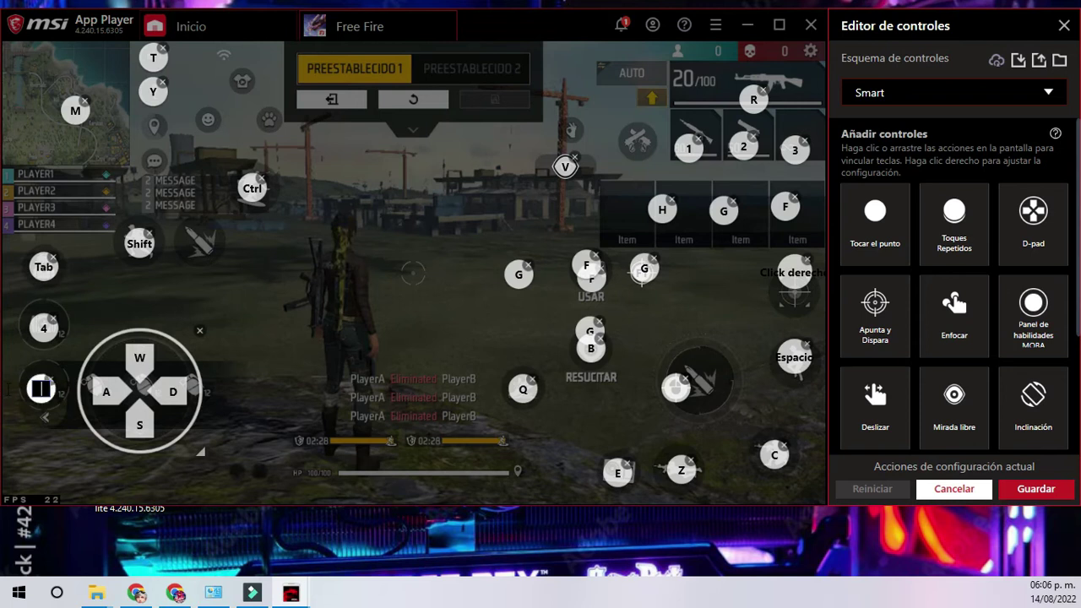
pyautogui.click(1, 408)
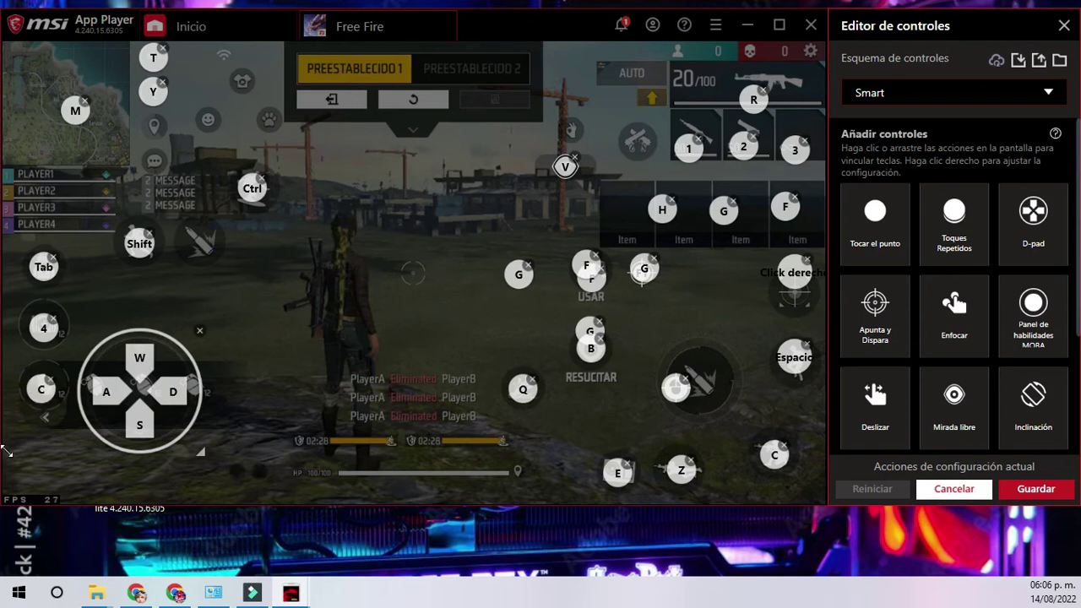
# Step: Fit the movement D-pad, right-click and Espacio controls to their HUD buttons, and delete the extra F key above USAR
pyautogui.moveTo(7, 451); pyautogui.dragTo(2, 428)
pyautogui.click(0, 389)
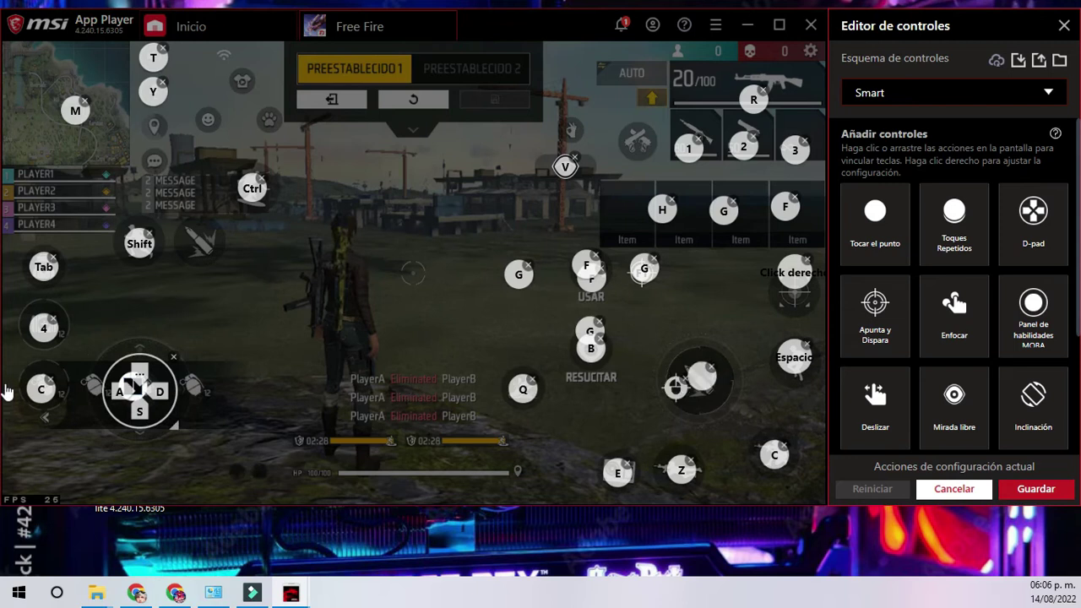
pyautogui.moveTo(795, 272); pyautogui.dragTo(800, 294)
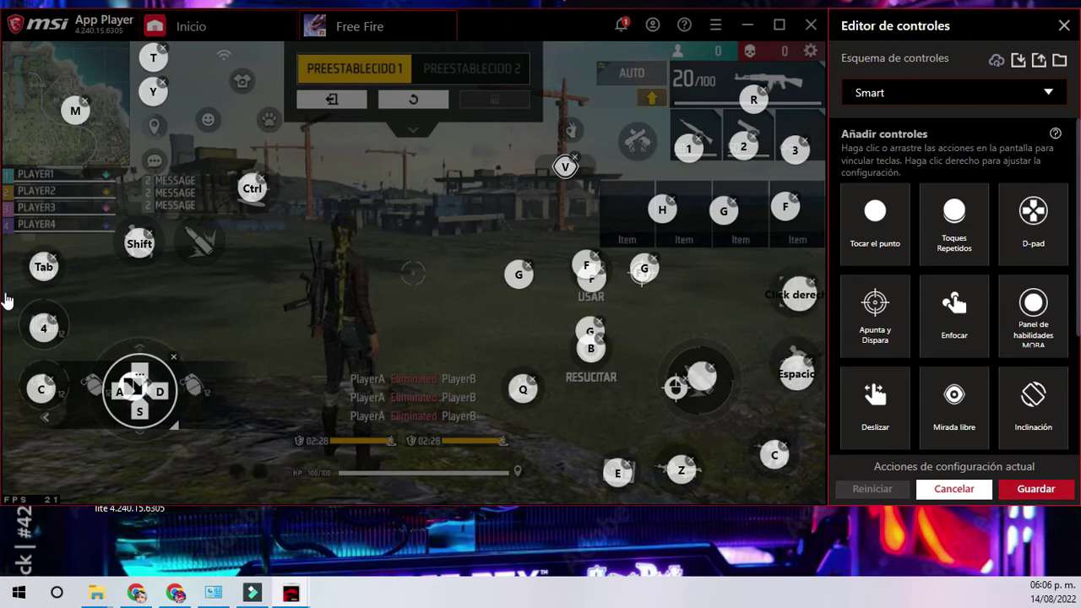
pyautogui.click(595, 255)
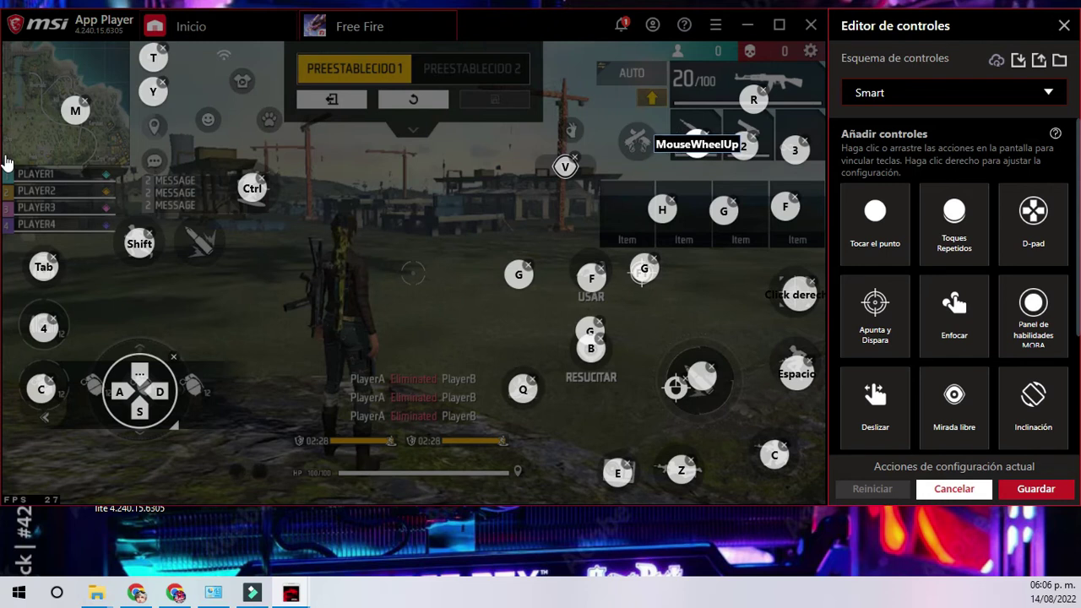
# Step: Place MouseWheelUp tap points on the first weapon slot and beside the ammo count, saving the Smart control scheme
pyautogui.scroll(1, 708, 88)
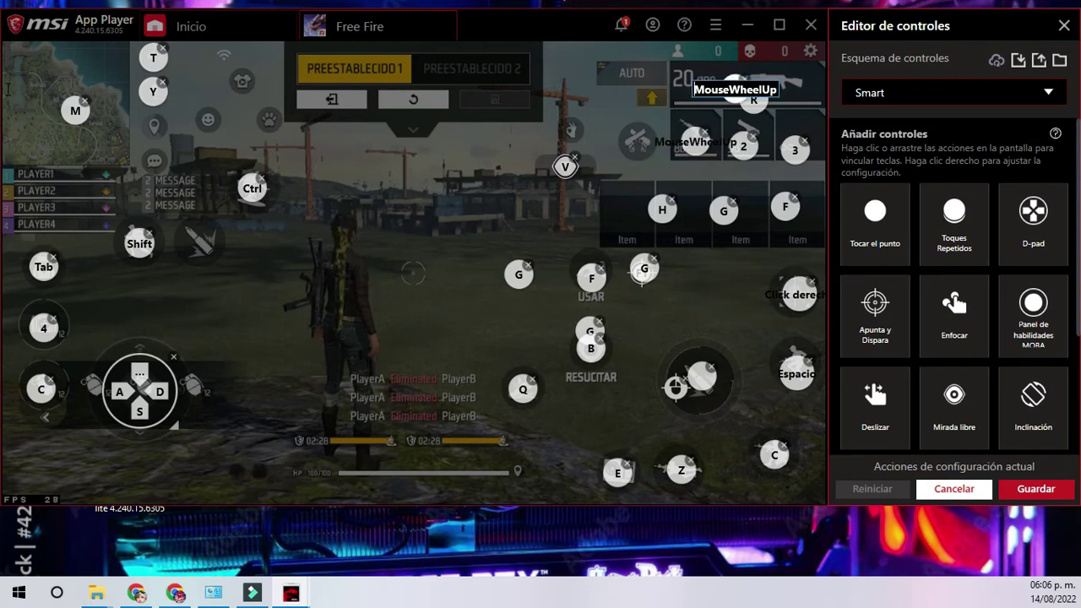
pyautogui.click(1, 122)
pyautogui.click(706, 88)
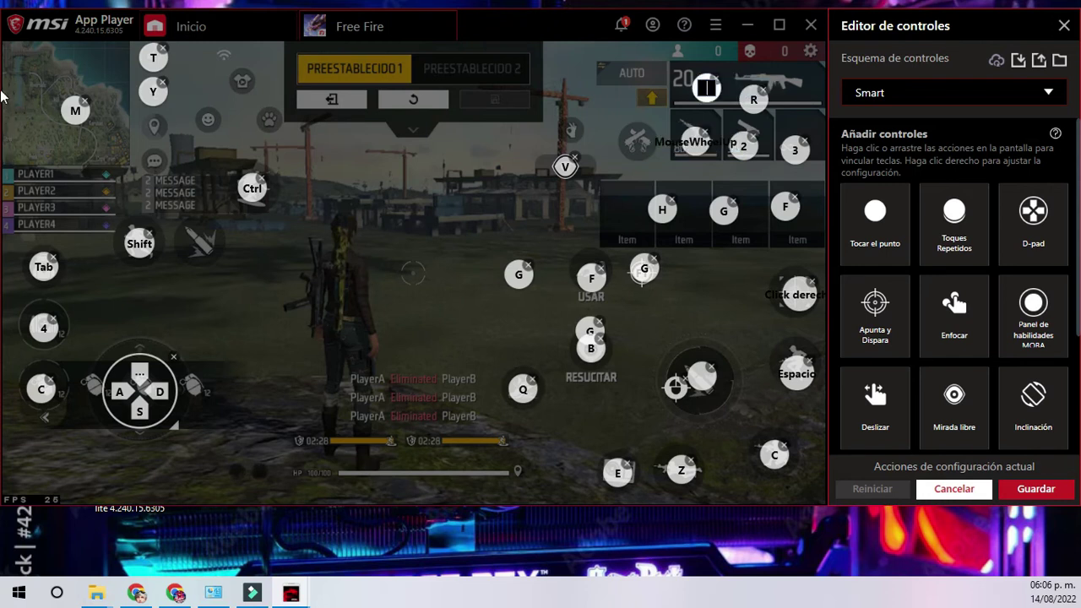
pyautogui.click(1036, 489)
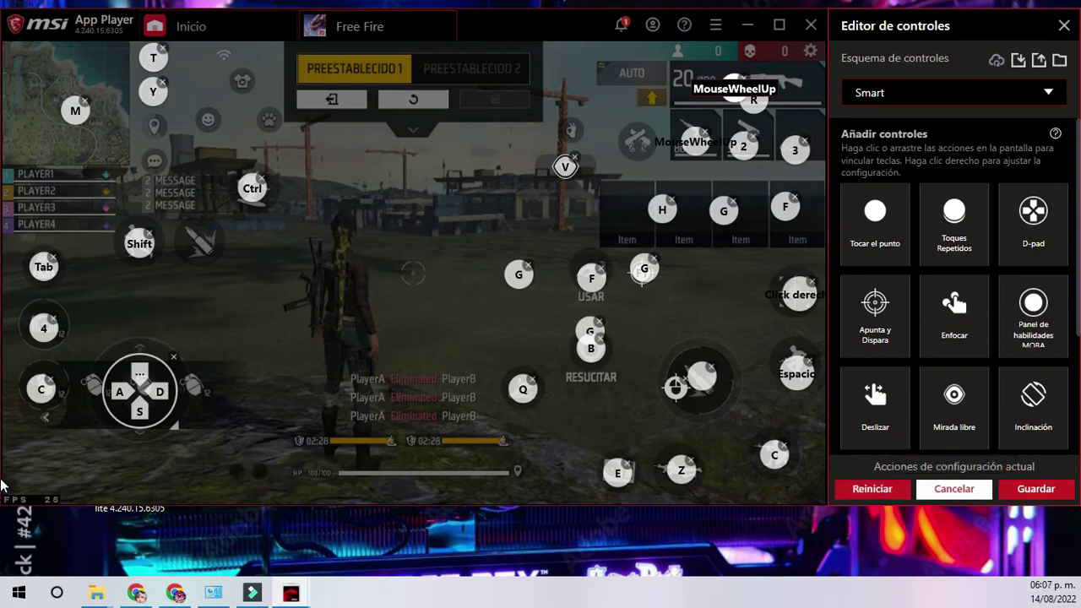
pyautogui.moveTo(735, 87); pyautogui.dragTo(705, 84)
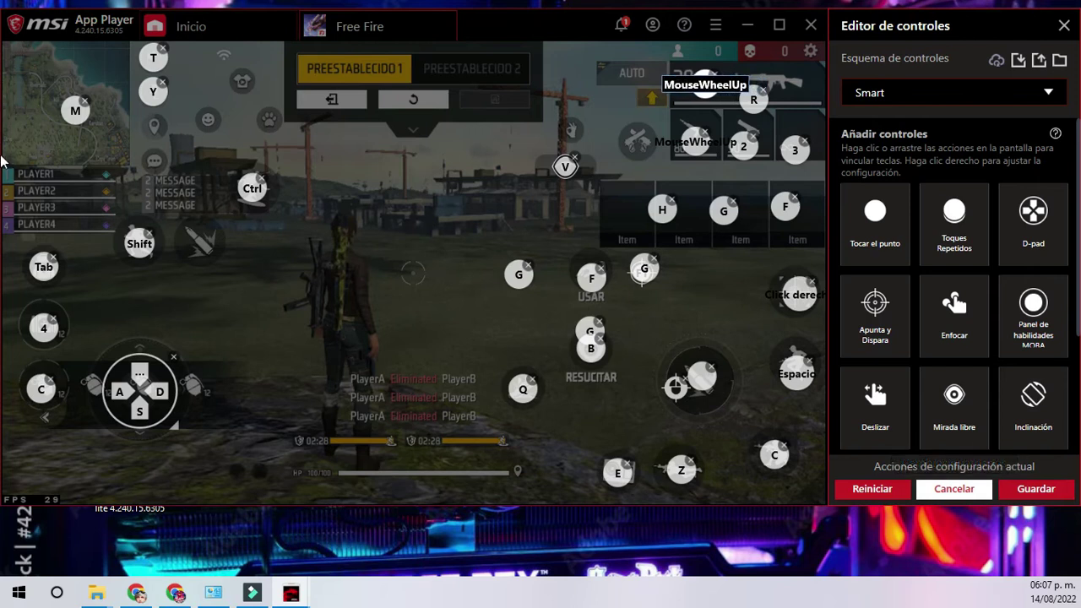